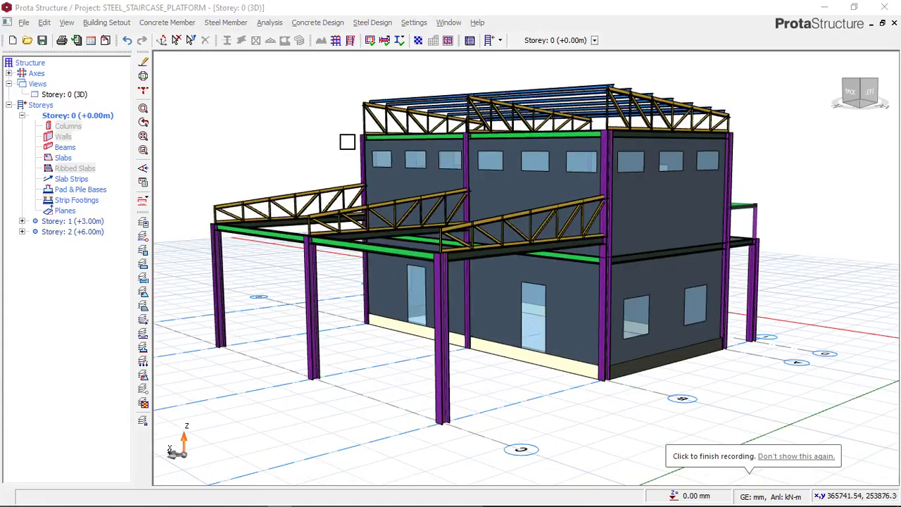
Examine the steel building in 3D, from the canopy side to the roof trusses, purlins and roof bracing
shift+middle_drag(346, 142, 413, 144)
scroll(400, 180, up, 2)
scroll(384, 180, up, 4)
scroll(375, 181, up, 2)
scroll(404, 176, down, 2)
scroll(338, 179, down, 3)
shift+middle_drag(338, 179, 380, 181)
scroll(380, 181, down, 3)
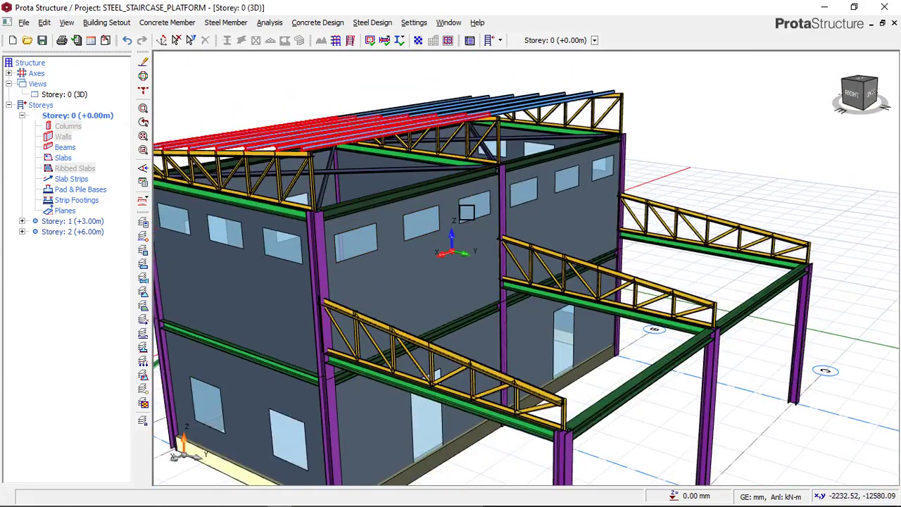
scroll(413, 218, down, 1)
middle_drag(413, 217, 463, 212)
scroll(440, 191, up, 2)
shift+middle_drag(441, 176, 464, 137)
scroll(533, 137, up, 3)
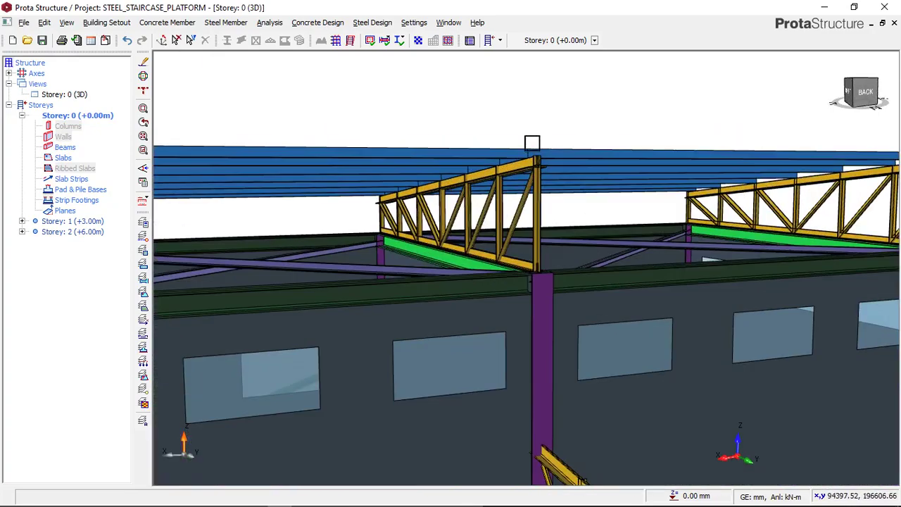
middle_drag(533, 152, 502, 201)
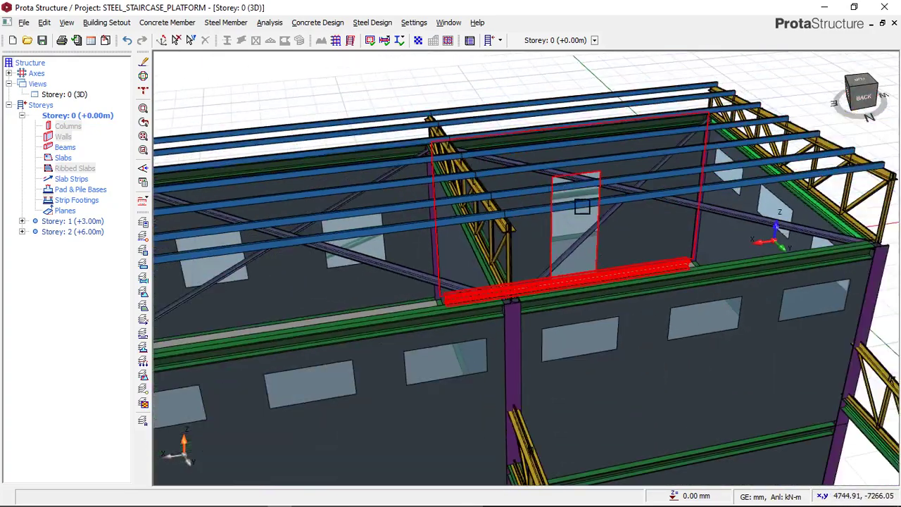
middle_drag(582, 207, 478, 218)
scroll(455, 190, down, 3)
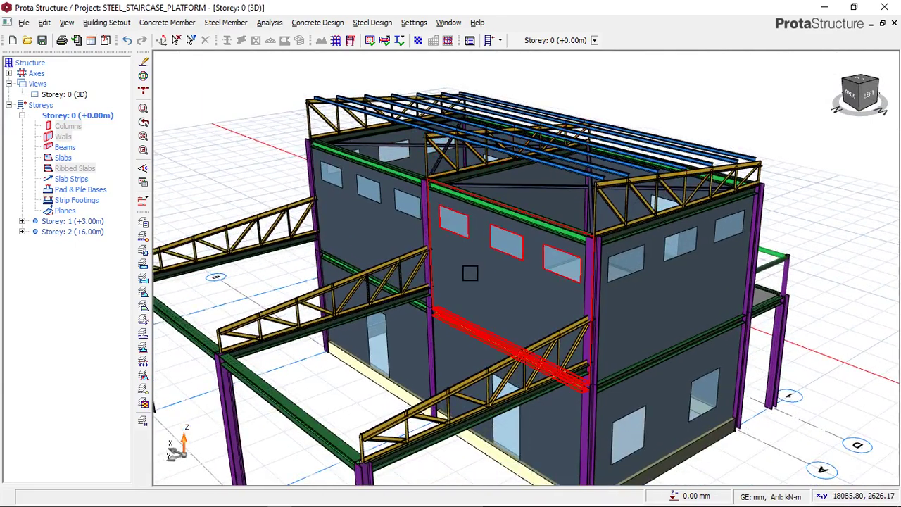
middle_drag(470, 273, 465, 244)
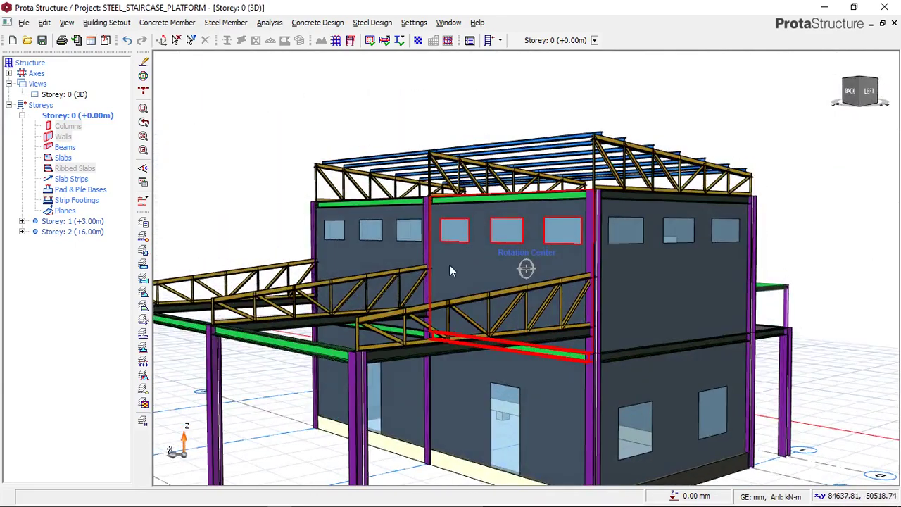
Inspect the access platform and the sloping staircase members on the front side of the building
right_click(442, 289)
click(295, 221)
scroll(380, 260, down, 2)
middle_drag(424, 206, 485, 218)
scroll(422, 285, up, 3)
mouse_move(430, 285)
middle_down()
mouse_move(332, 257)
mouse_move(462, 241)
mouse_move(527, 263)
mouse_move(450, 269)
mouse_move(360, 251)
mouse_move(446, 207)
mouse_move(370, 263)
mouse_move(471, 256)
mouse_move(422, 247)
mouse_move(436, 253)
mouse_move(488, 231)
mouse_move(390, 187)
mouse_move(428, 279)
mouse_move(458, 207)
mouse_move(489, 201)
mouse_move(577, 214)
mouse_move(527, 211)
mouse_move(630, 177)
mouse_move(507, 206)
mouse_move(502, 237)
mouse_move(387, 252)
mouse_move(455, 251)
middle_up()
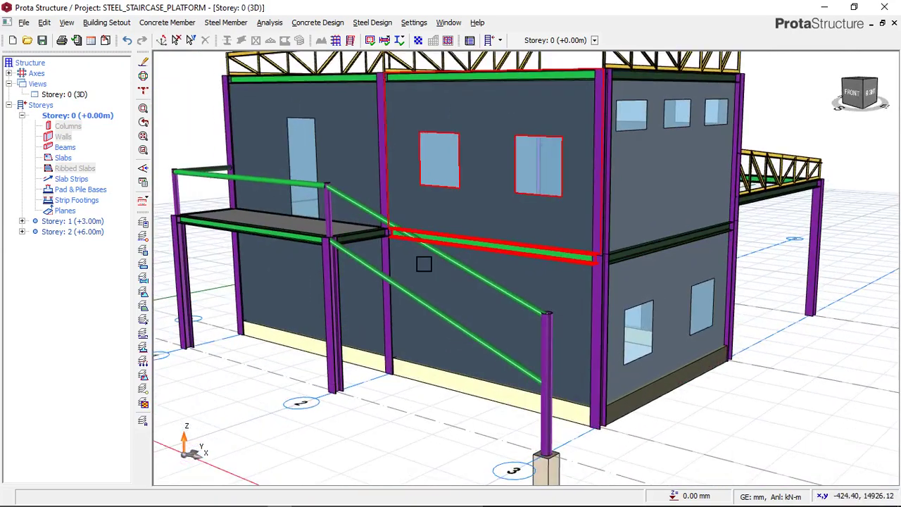
mouse_move(358, 233)
middle_down()
mouse_move(360, 291)
mouse_move(378, 266)
middle_up()
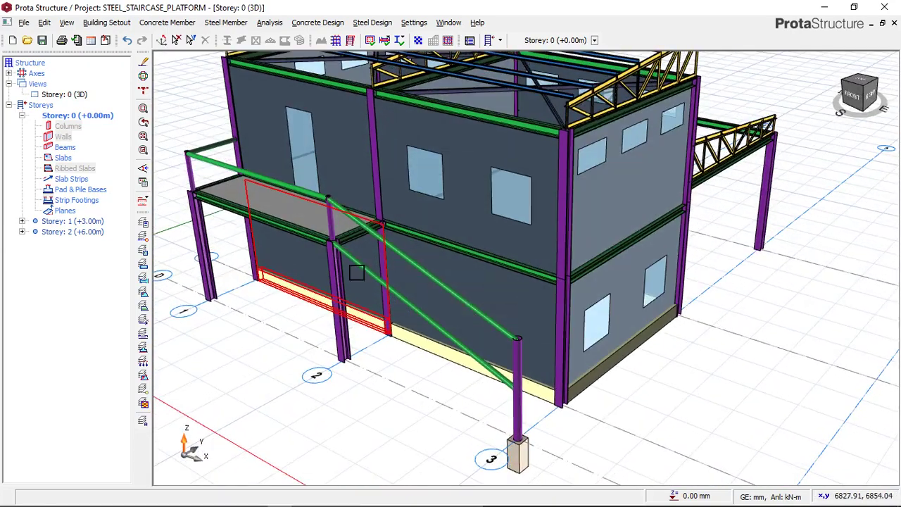
middle_drag(222, 280, 309, 203)
middle_drag(601, 258, 505, 277)
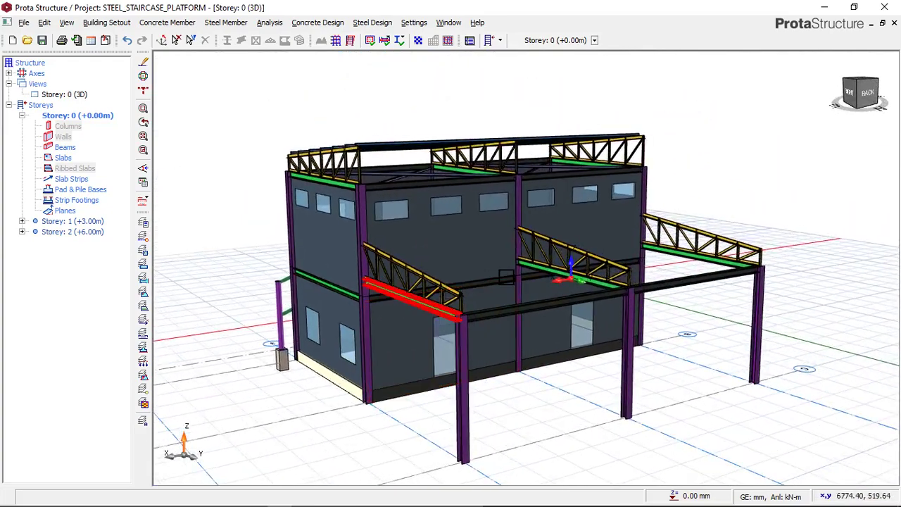
Examine the X bracing between the roof beams and compare it with the unbraced canopy bays
scroll(506, 276, up, 1)
scroll(394, 145, up, 2)
middle_drag(390, 146, 340, 162)
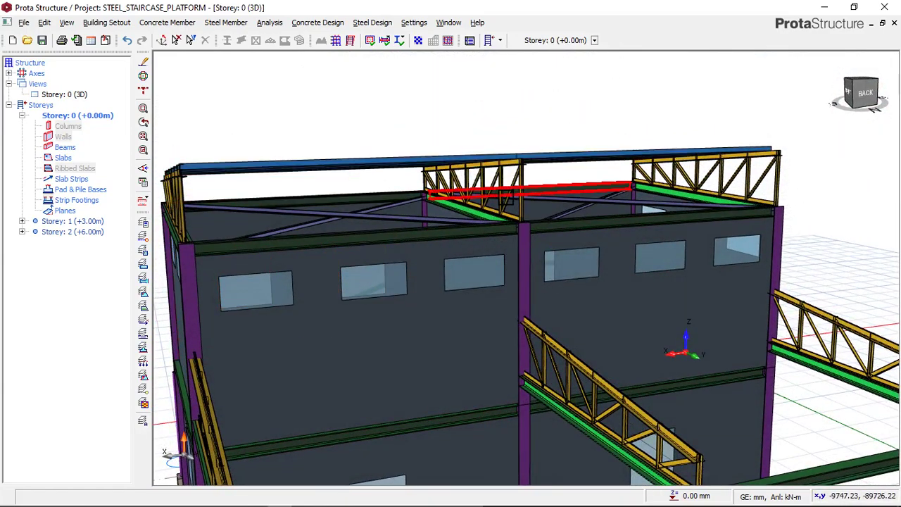
scroll(499, 211, down, 1)
middle_drag(404, 278, 439, 235)
scroll(506, 242, down, 3)
scroll(467, 224, up, 2)
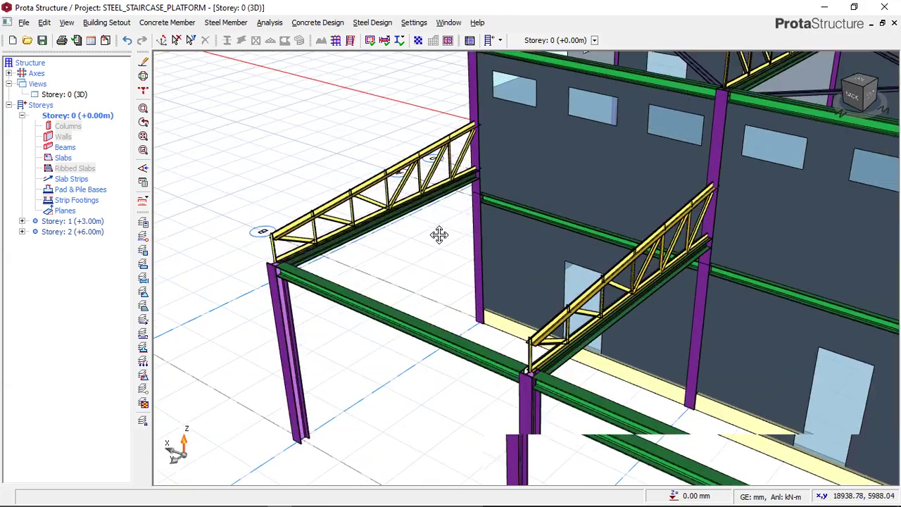
scroll(439, 234, down, 5)
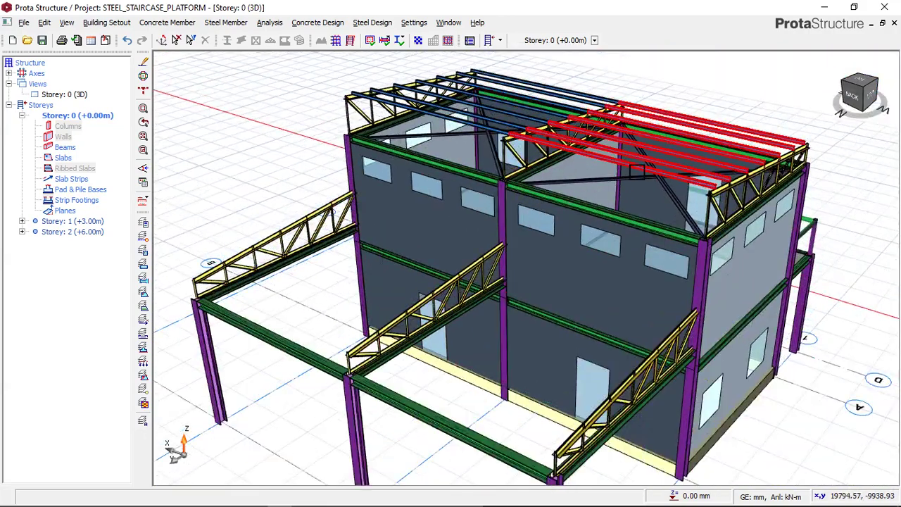
scroll(613, 173, up, 1)
scroll(347, 169, down, 1)
middle_drag(344, 159, 353, 147)
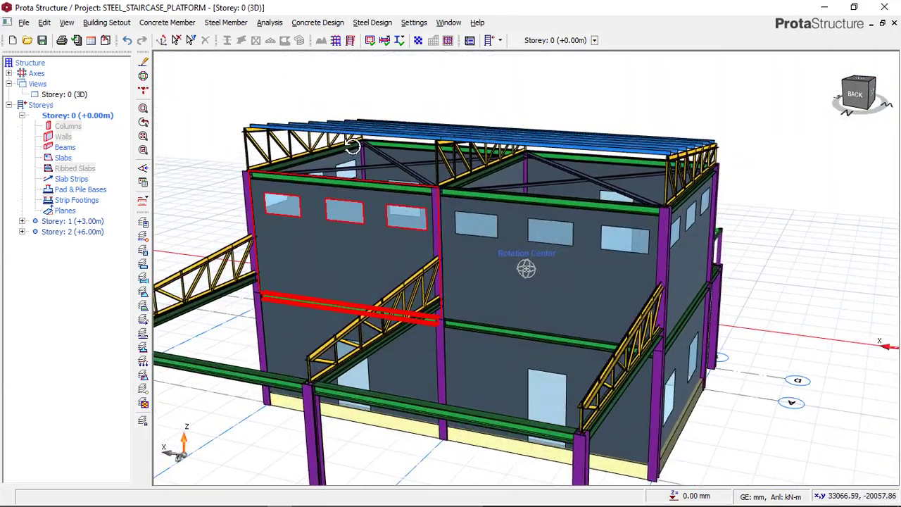
Inspect the canopy trusses and the beams beneath them from the back and left sides of the building
middle_drag(457, 169, 511, 148)
scroll(443, 140, up, 2)
scroll(437, 151, down, 1)
scroll(434, 150, up, 1)
mouse_move(429, 147)
middle_down()
mouse_move(422, 187)
mouse_move(402, 218)
mouse_move(436, 153)
mouse_move(373, 159)
middle_up()
scroll(450, 152, down, 1)
middle_drag(394, 194, 410, 174)
scroll(394, 187, down, 1)
middle_drag(367, 203, 386, 185)
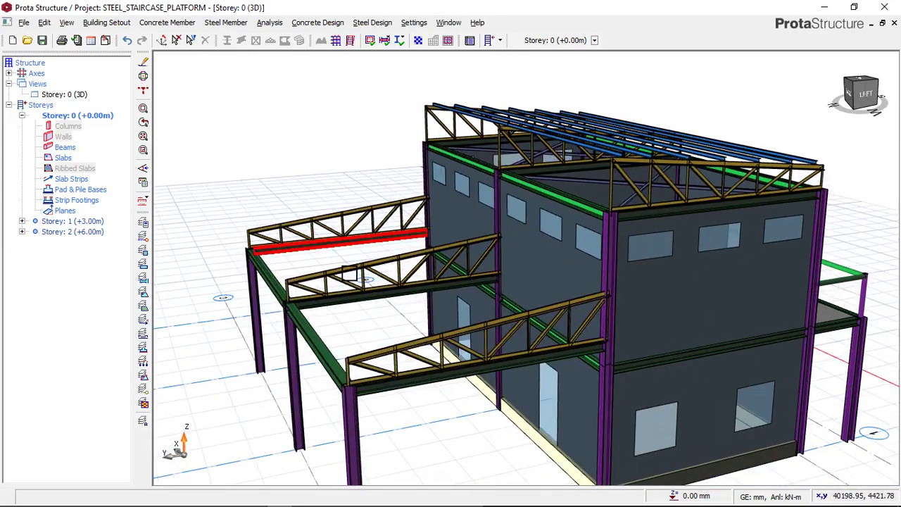
scroll(346, 274, up, 2)
middle_drag(329, 250, 384, 236)
scroll(364, 213, down, 3)
scroll(348, 235, up, 2)
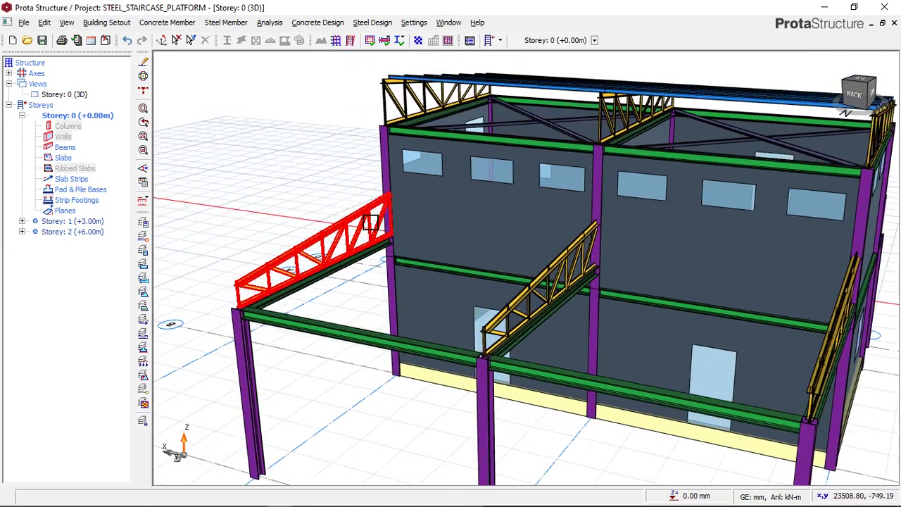
Make Storey: 1 (+3.00m) the active storey and start the Steel Brace command
double_click(71, 221)
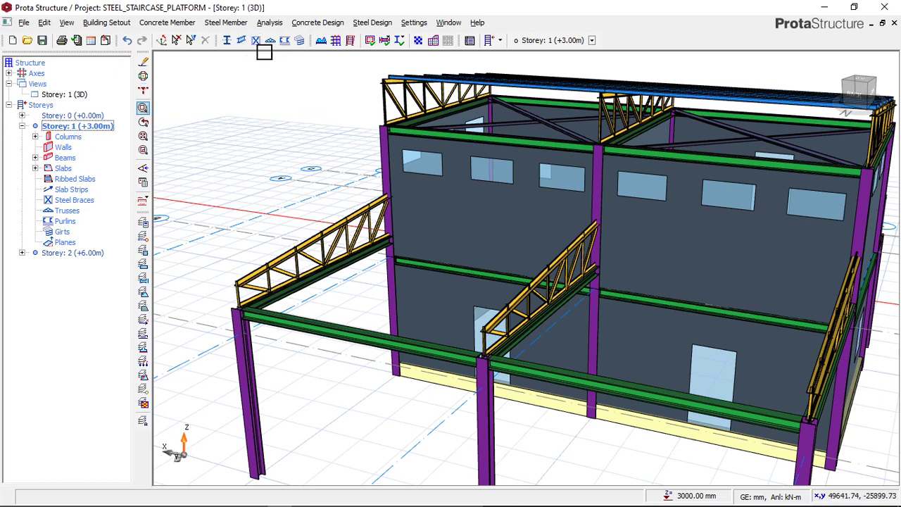
click(228, 25)
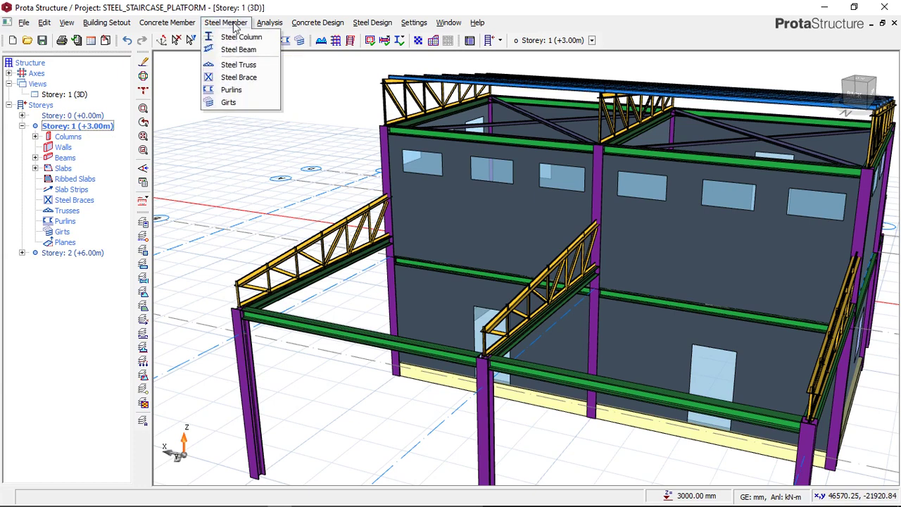
click(236, 78)
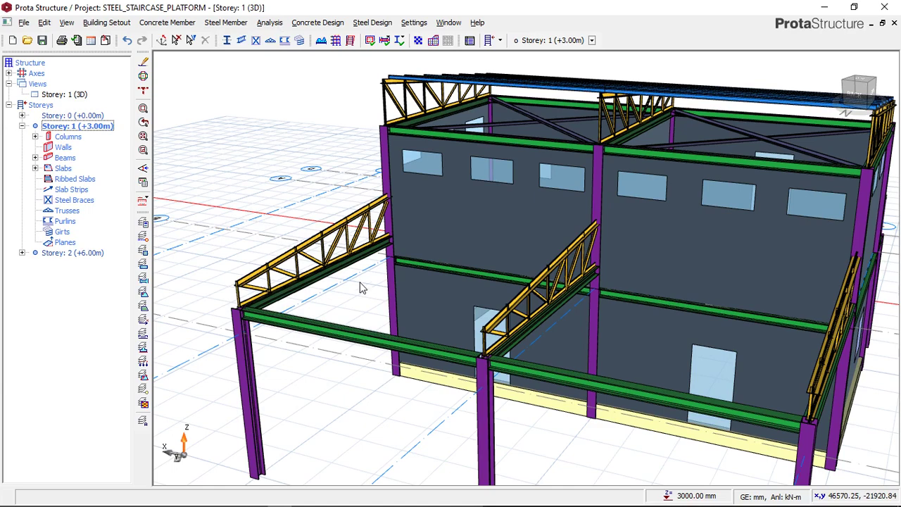
Review the existing roof X braces and the canopy beams to decide which bay to brace
scroll(341, 288, down, 2)
mouse_move(333, 312)
middle_down()
mouse_move(364, 302)
mouse_move(305, 328)
mouse_move(255, 384)
mouse_move(245, 335)
middle_up()
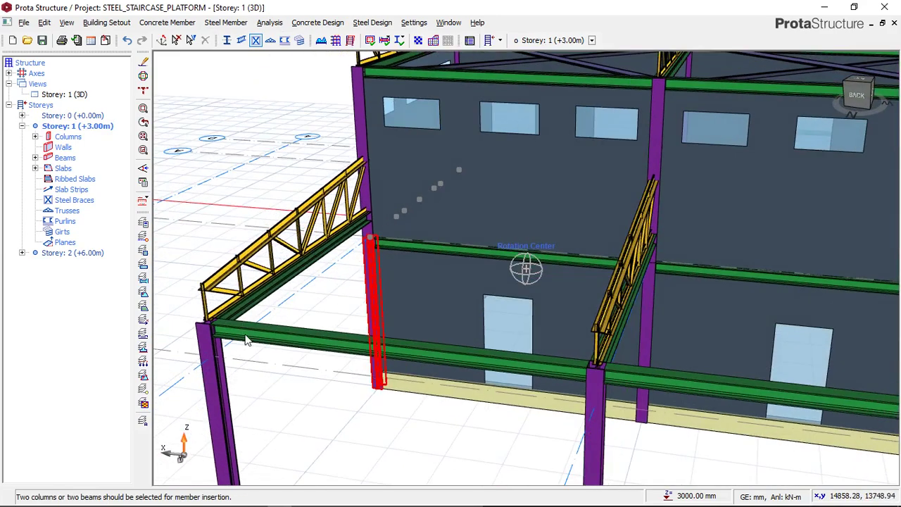
scroll(305, 293, down, 2)
middle_drag(306, 294, 268, 380)
scroll(507, 155, up, 1)
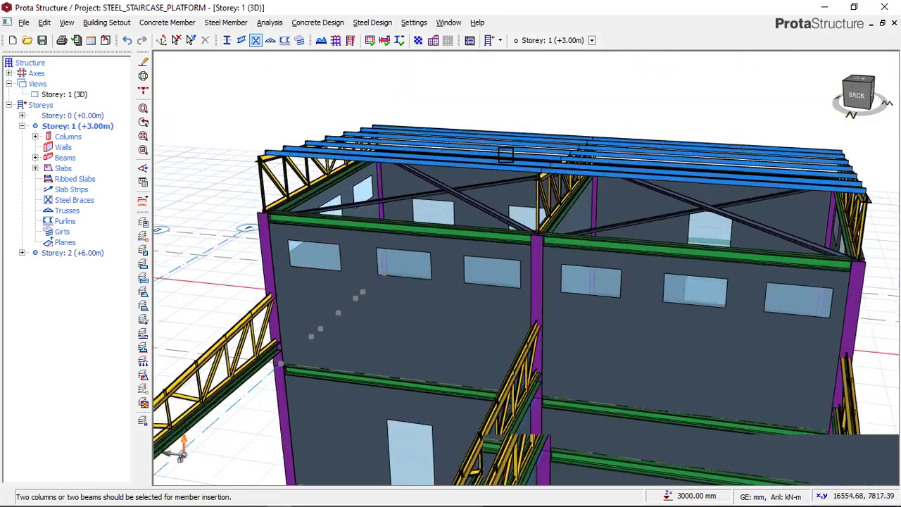
scroll(507, 155, up, 3)
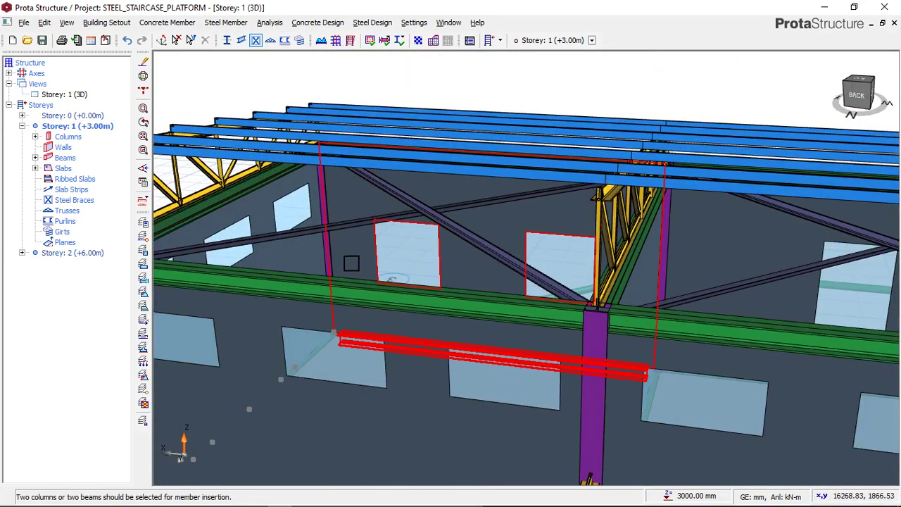
scroll(397, 225, down, 3)
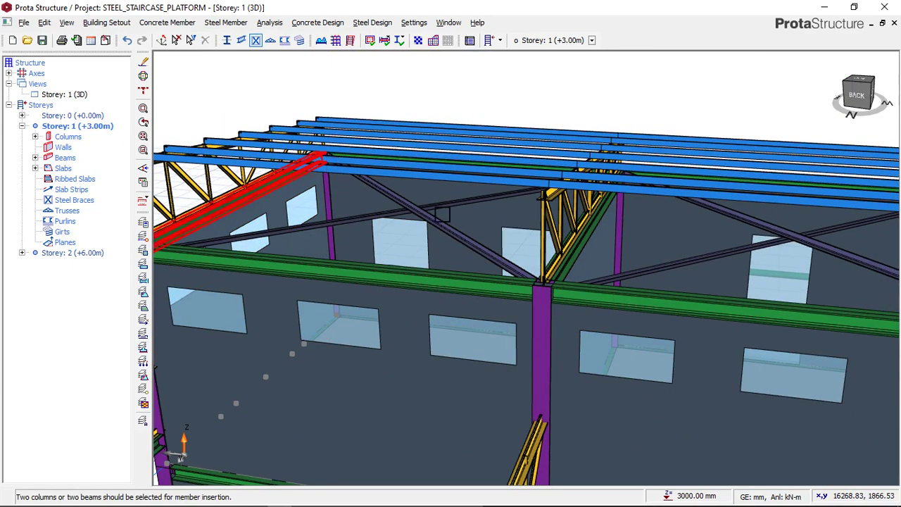
scroll(428, 209, up, 2)
scroll(426, 210, down, 1)
middle_drag(370, 251, 425, 148)
scroll(313, 261, down, 1)
middle_drag(315, 267, 371, 218)
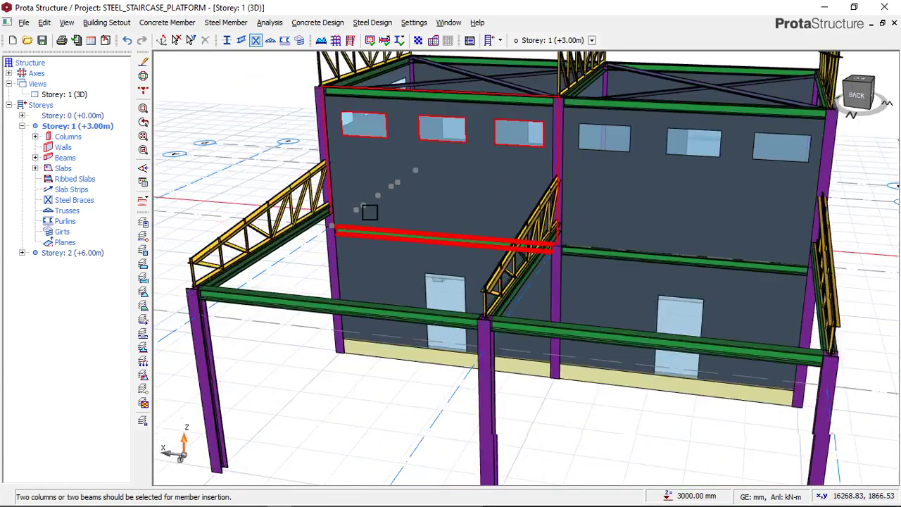
middle_drag(415, 126, 416, 190)
scroll(416, 190, up, 2)
scroll(338, 313, down, 3)
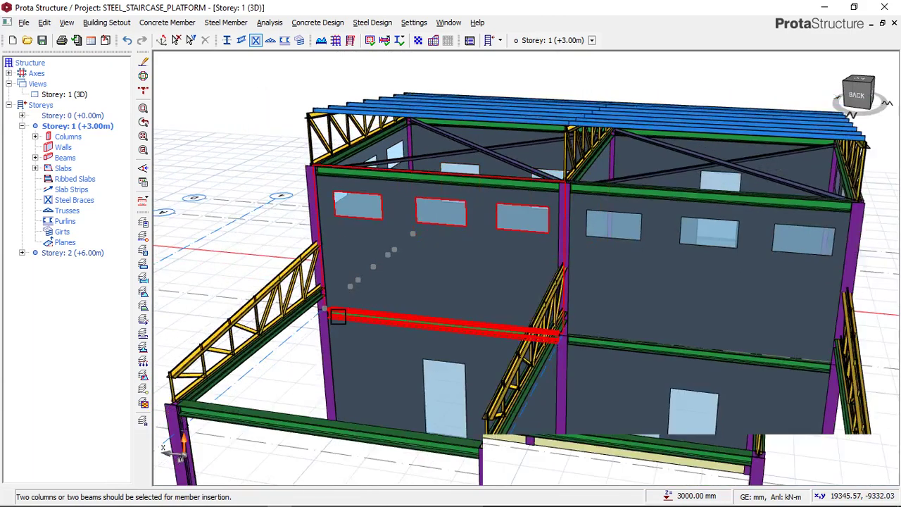
Select the two facing beams beneath the canopy trusses as supports for the new brace
scroll(305, 273, up, 2)
scroll(305, 272, up, 3)
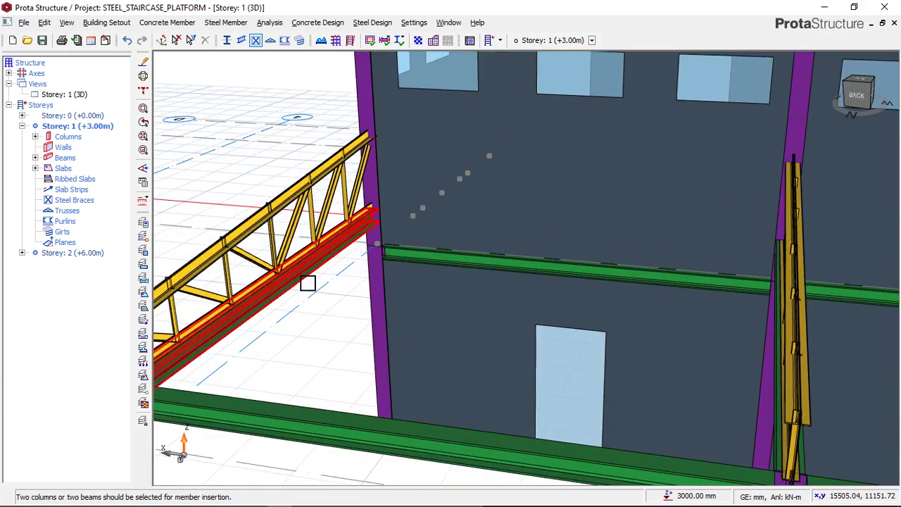
scroll(361, 209, down, 2)
middle_drag(503, 291, 569, 268)
scroll(569, 265, up, 2)
click(571, 269)
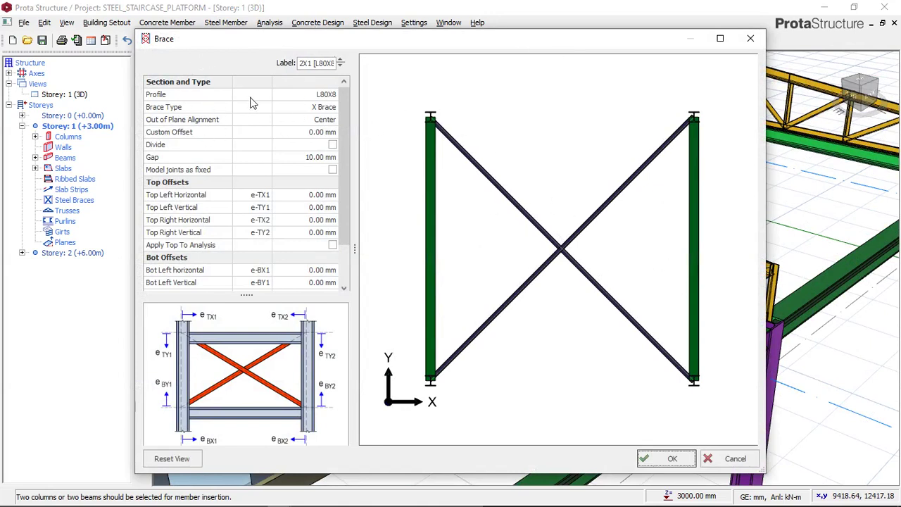
Set the brace profile to the European L section L80X10 and insert the X brace in the canopy bay
double_click(325, 97)
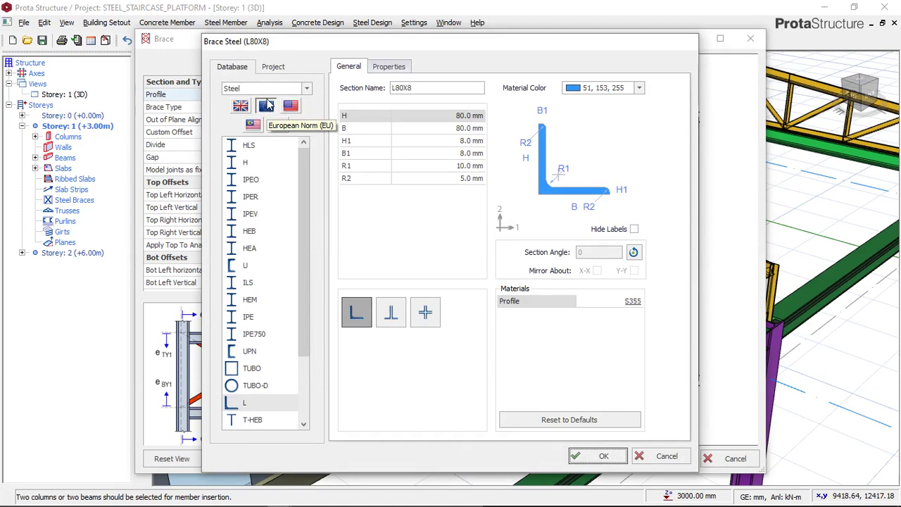
click(240, 106)
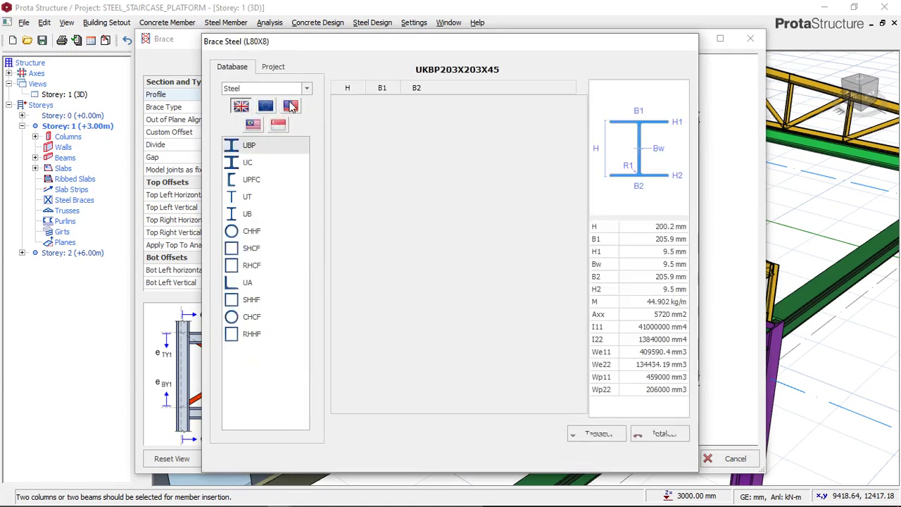
click(265, 106)
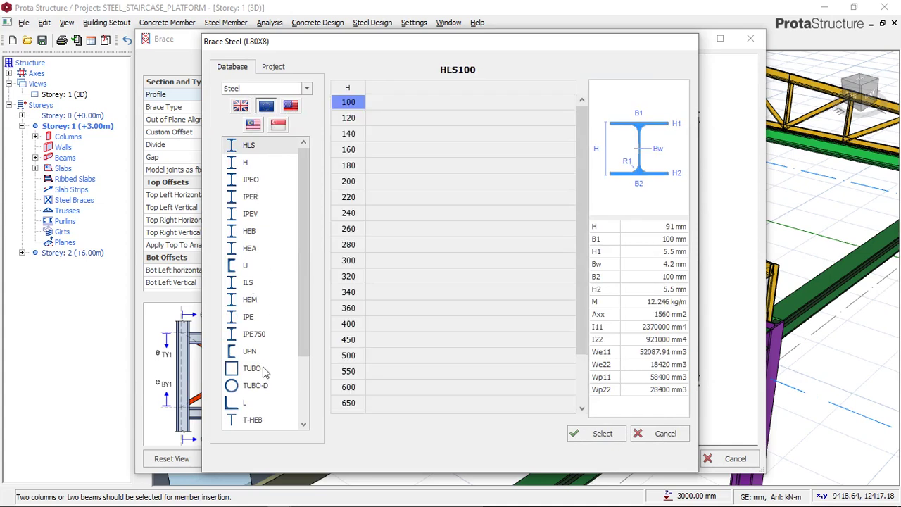
click(241, 404)
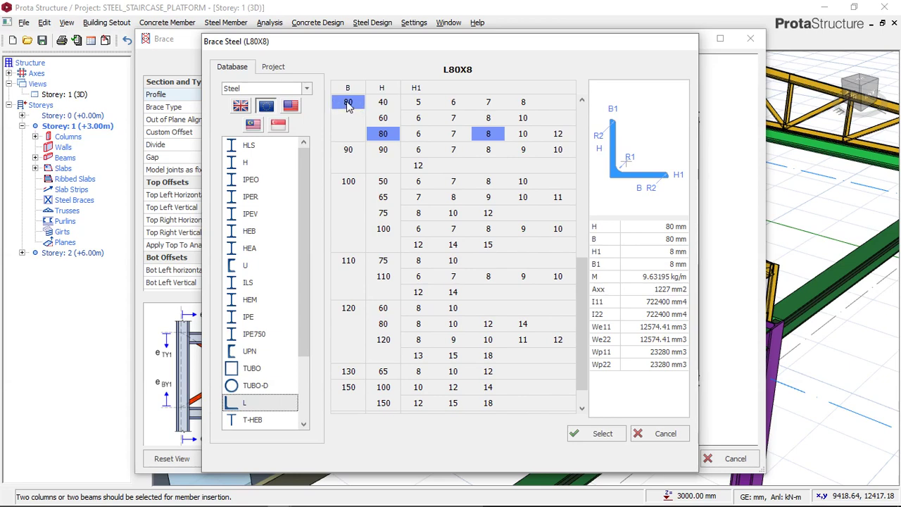
click(391, 137)
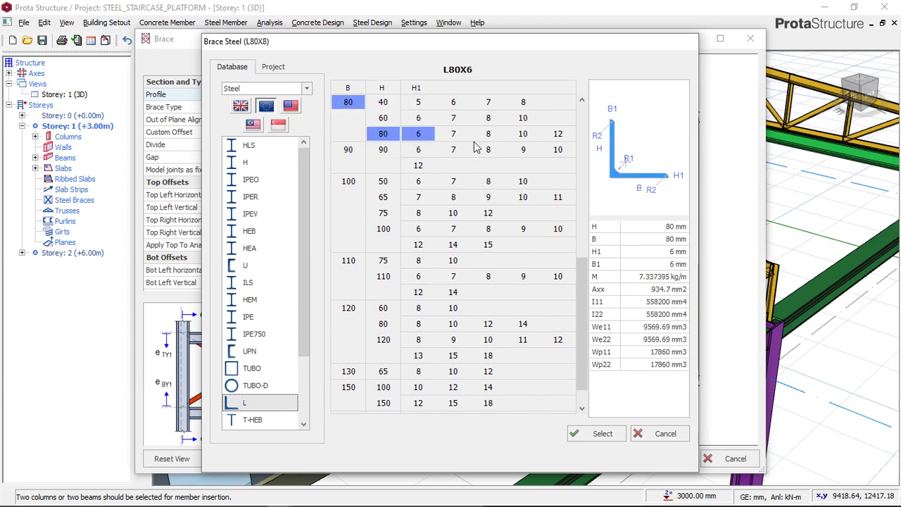
click(518, 136)
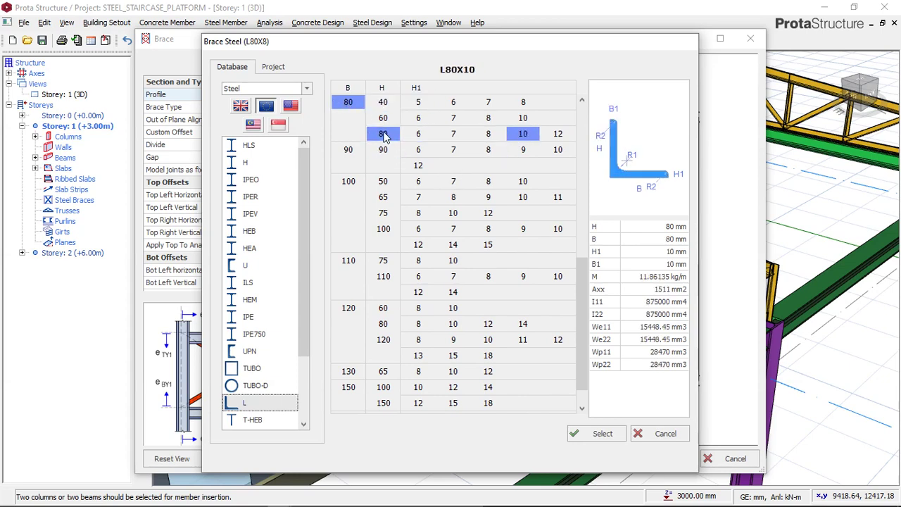
click(597, 433)
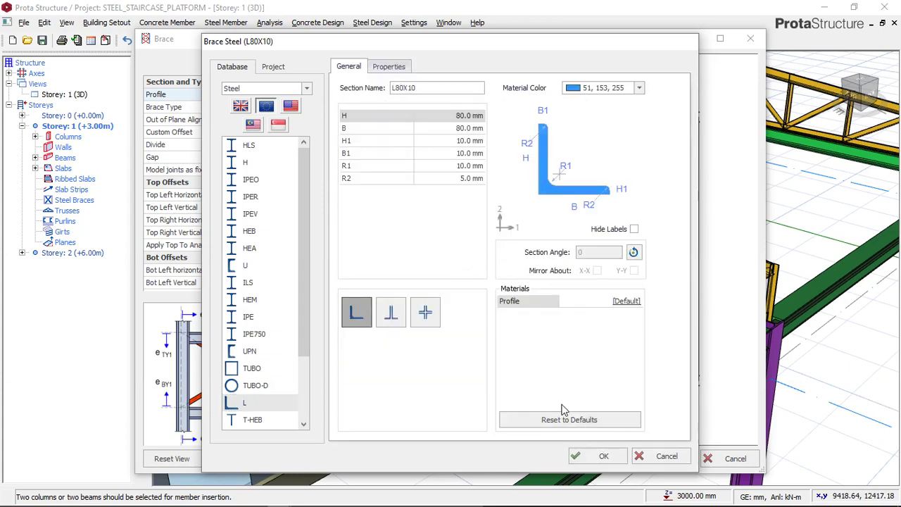
click(599, 455)
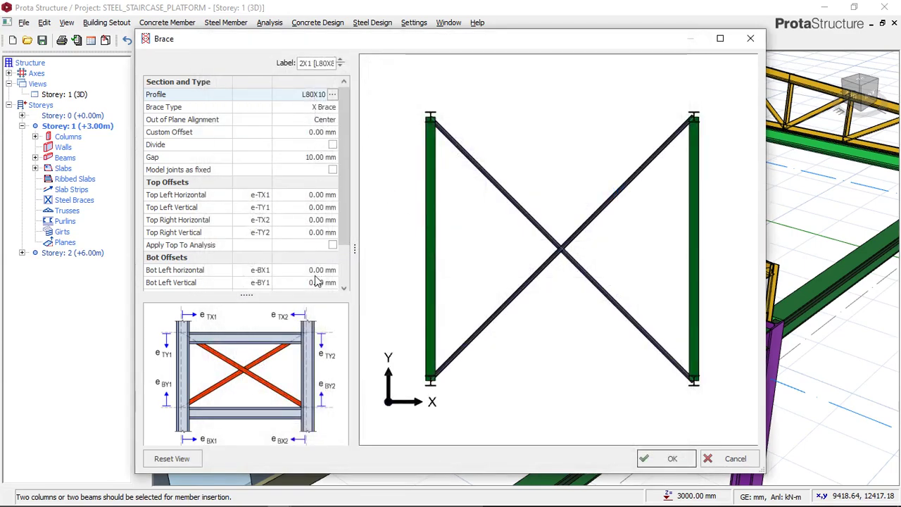
mouse_move(344, 203)
mouse_down()
mouse_move(343, 258)
mouse_move(343, 186)
mouse_up()
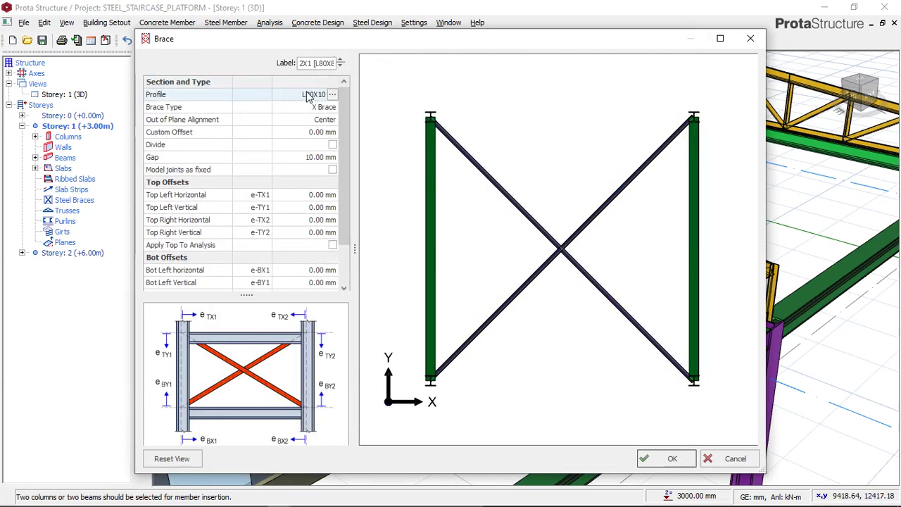
click(669, 461)
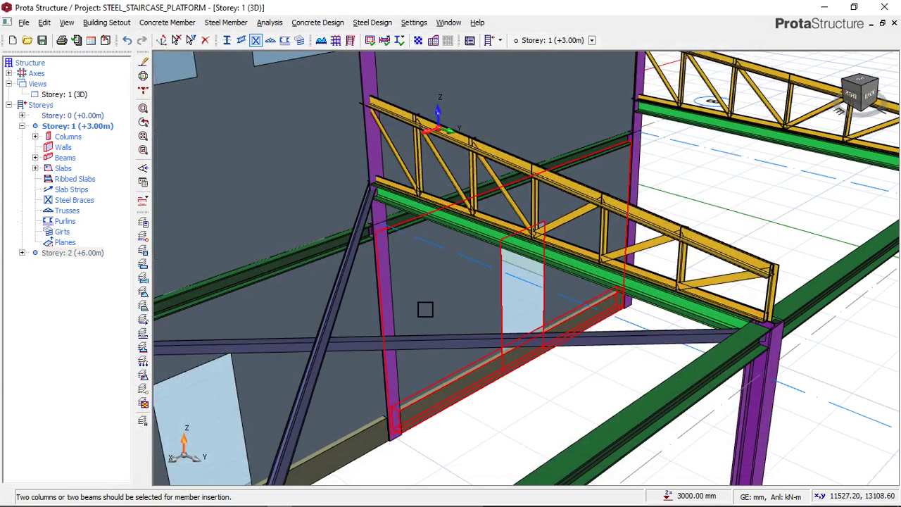
Examine the new X brace beneath the canopy trusses and the adjacent canopy bay that is still unbraced
scroll(408, 249, down, 2)
middle_drag(382, 367, 289, 349)
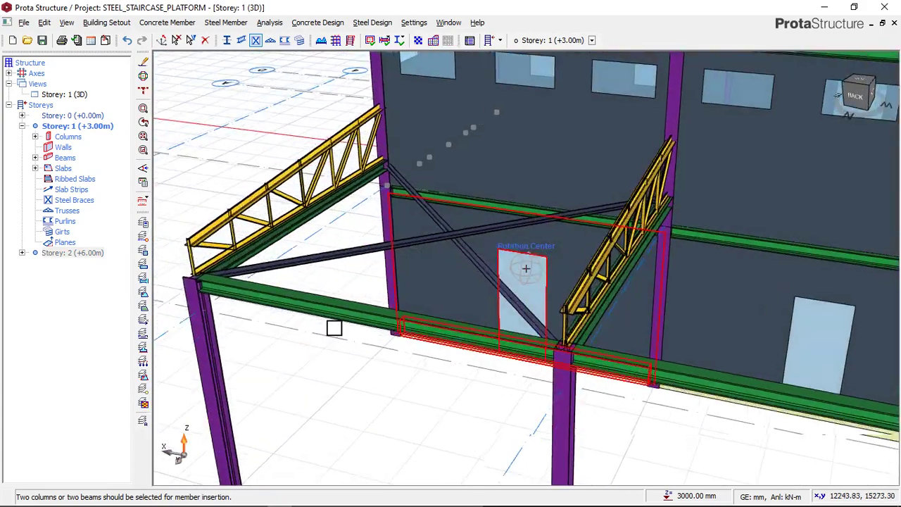
scroll(443, 217, up, 3)
scroll(425, 200, up, 1)
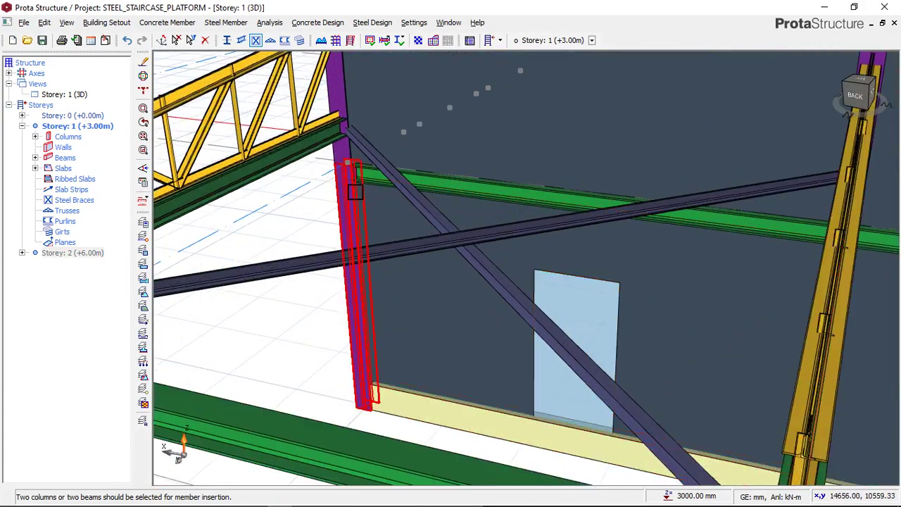
scroll(354, 189, down, 3)
middle_drag(293, 260, 382, 245)
scroll(305, 246, up, 1)
mouse_move(302, 246)
middle_down()
mouse_move(268, 255)
mouse_move(311, 244)
middle_up()
scroll(311, 243, down, 3)
middle_drag(511, 258, 369, 240)
scroll(392, 203, down, 2)
middle_drag(476, 258, 501, 301)
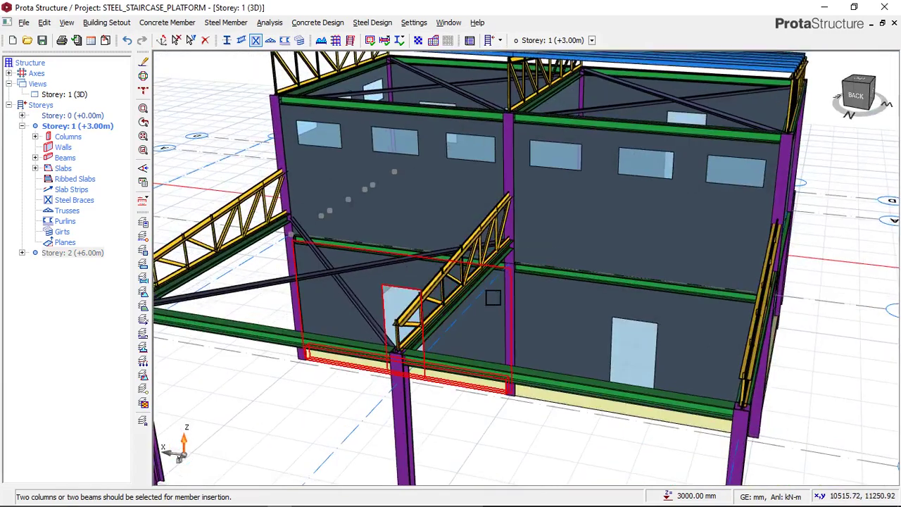
mouse_move(653, 356)
middle_down()
mouse_move(613, 358)
mouse_move(662, 312)
mouse_move(515, 312)
middle_up()
middle_drag(579, 338, 634, 364)
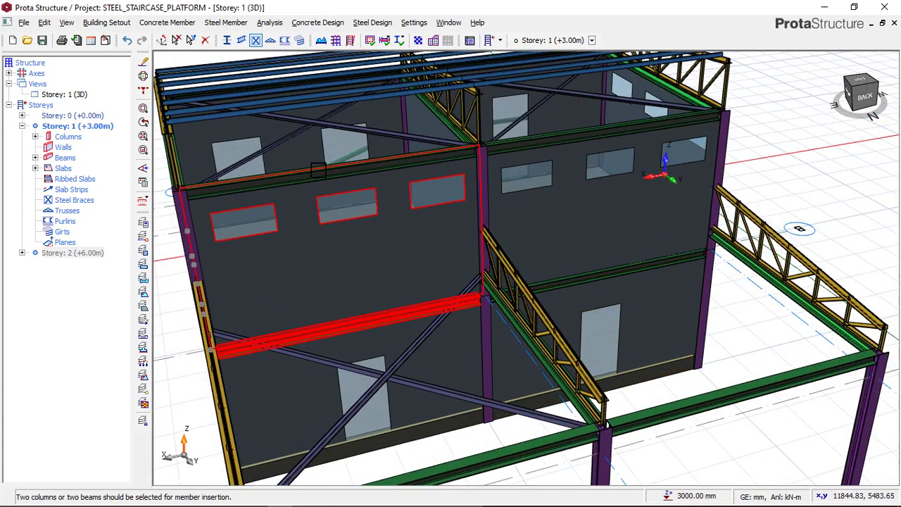
Insert an L80X10 X brace between the two facing beams of the second canopy bay
click(256, 41)
middle_drag(598, 274, 382, 259)
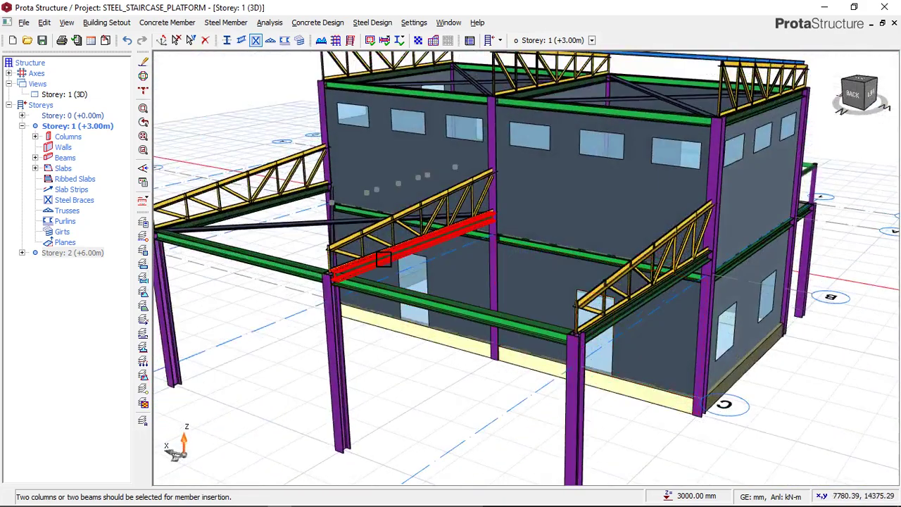
scroll(382, 259, up, 3)
middle_drag(455, 344, 611, 155)
click(612, 154)
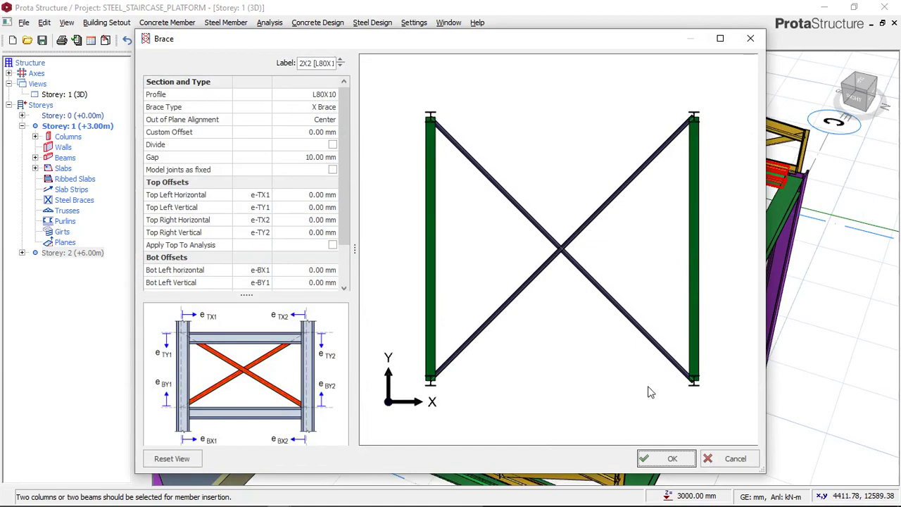
click(660, 458)
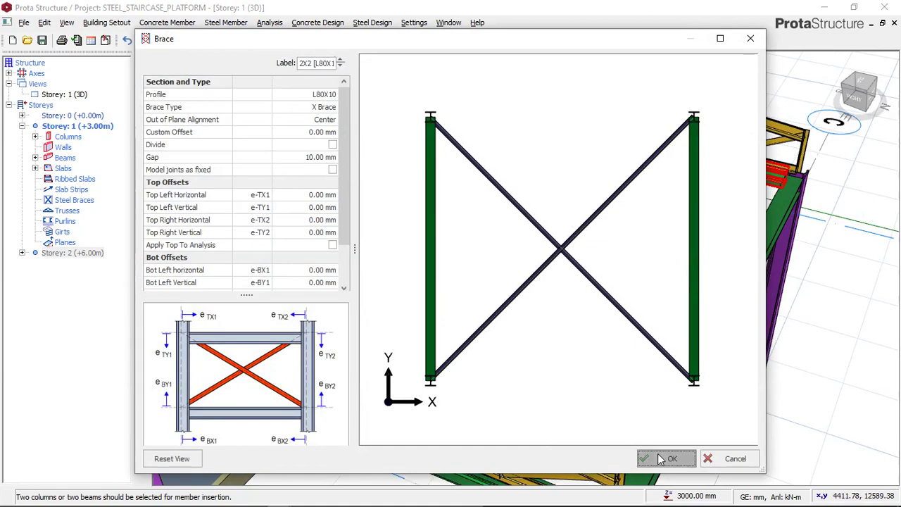
Review the X braces in both canopy bays and their position relative to the trusses and beams
scroll(521, 260, up, 3)
mouse_move(527, 265)
middle_down()
mouse_move(435, 246)
mouse_move(446, 346)
mouse_move(349, 354)
mouse_move(288, 227)
mouse_move(255, 215)
mouse_move(305, 247)
mouse_move(409, 254)
mouse_move(483, 294)
mouse_move(490, 267)
mouse_move(476, 288)
mouse_move(416, 288)
mouse_move(478, 256)
mouse_move(464, 325)
middle_up()
scroll(479, 285, down, 2)
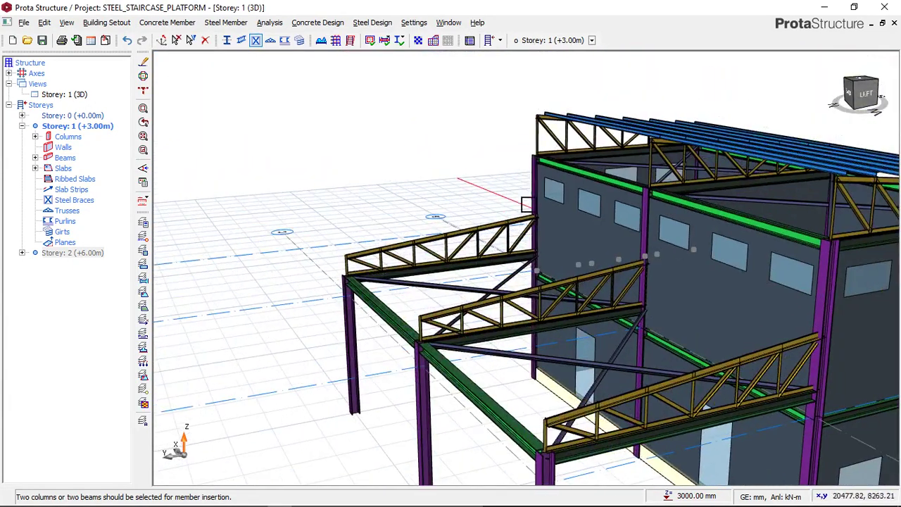
scroll(637, 130, up, 1)
middle_drag(636, 131, 527, 218)
scroll(404, 251, down, 3)
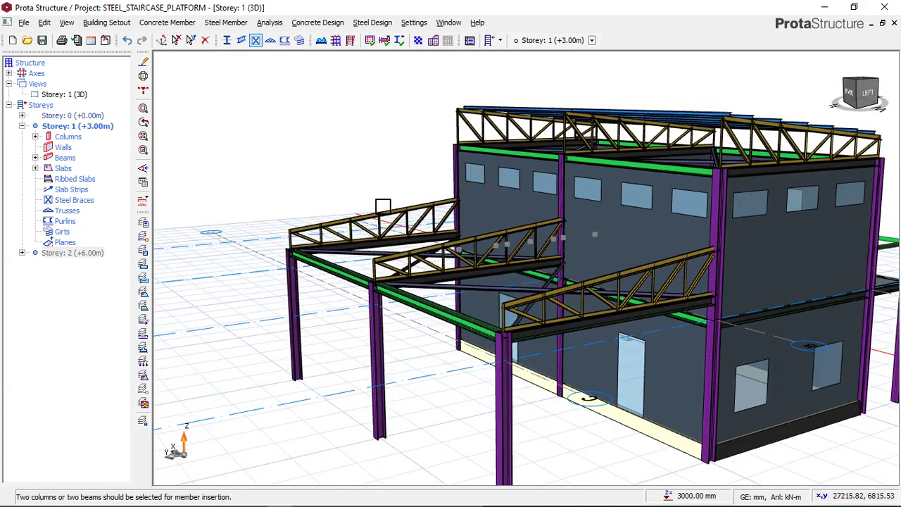
scroll(341, 227, up, 2)
scroll(352, 211, down, 2)
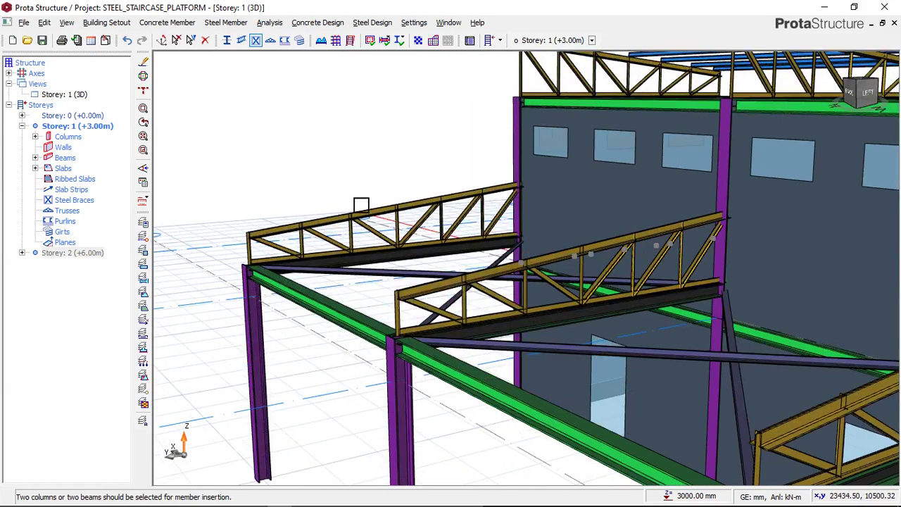
scroll(368, 200, up, 2)
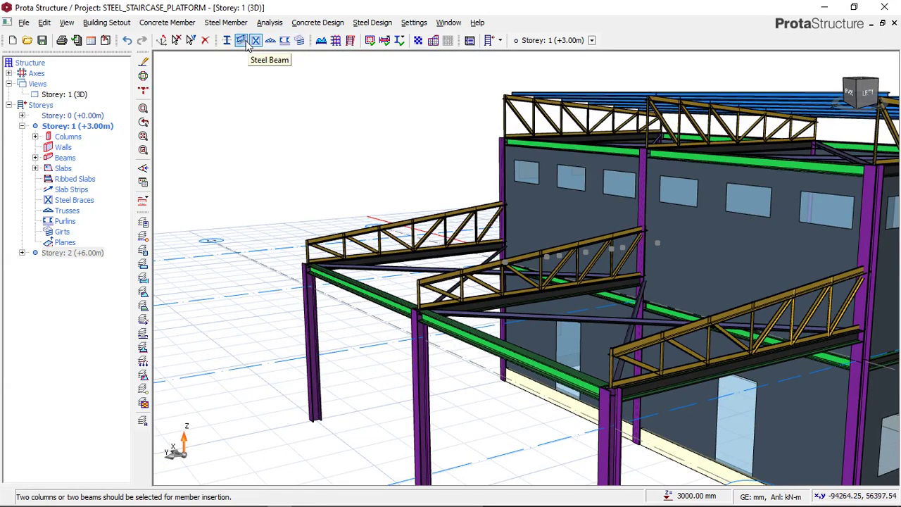
Start the Purlin command and pick the outer and middle trusses of the first canopy bay as supports
click(284, 40)
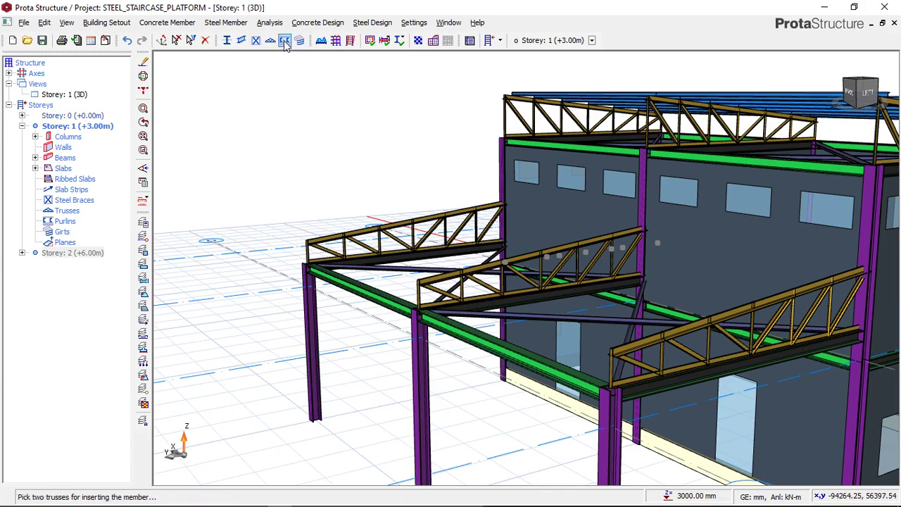
shift+middle_drag(350, 223, 487, 149)
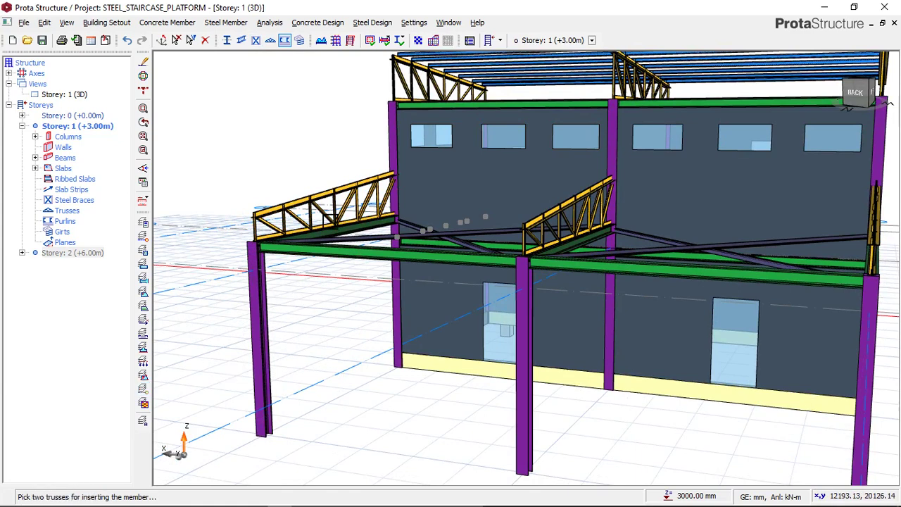
scroll(330, 203, up, 2)
scroll(333, 201, up, 1)
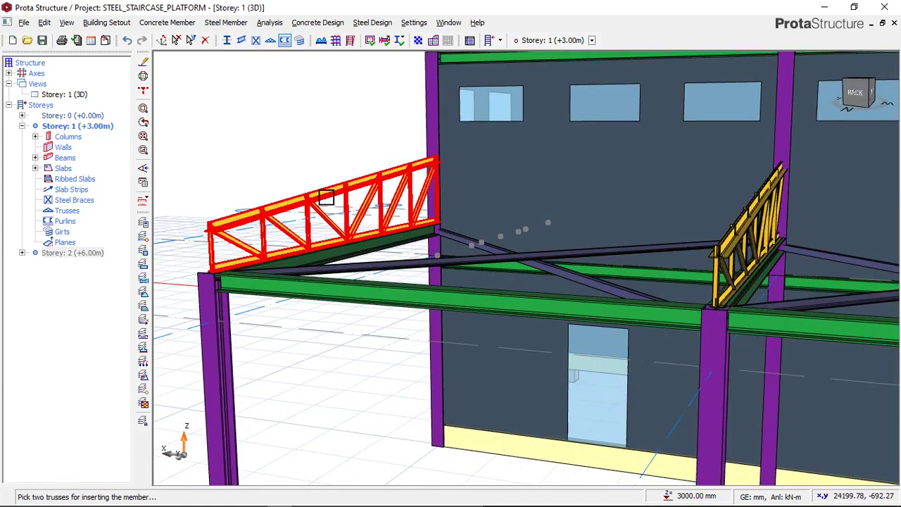
mouse_move(332, 198)
shift+middle_down()
mouse_move(335, 211)
mouse_move(339, 204)
shift+middle_up()
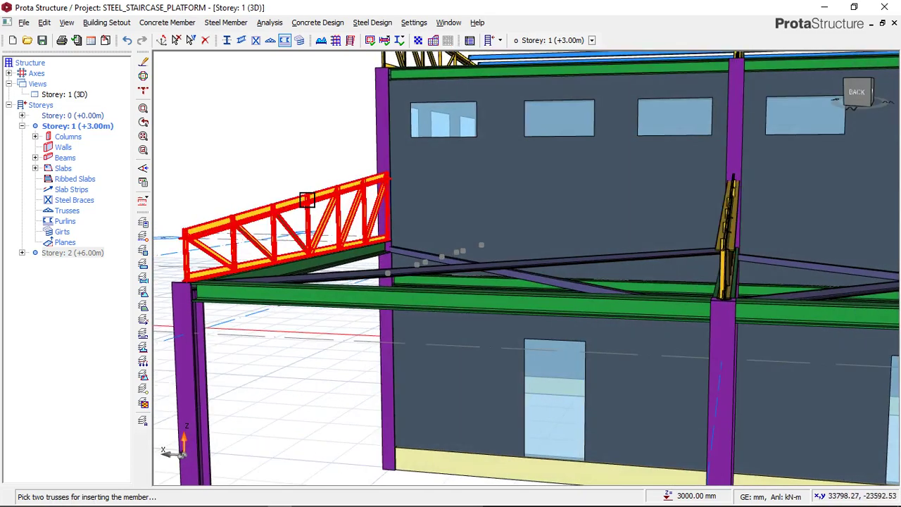
scroll(412, 215, down, 2)
mouse_move(593, 246)
middle_down()
mouse_move(631, 250)
mouse_move(620, 241)
middle_up()
click(520, 204)
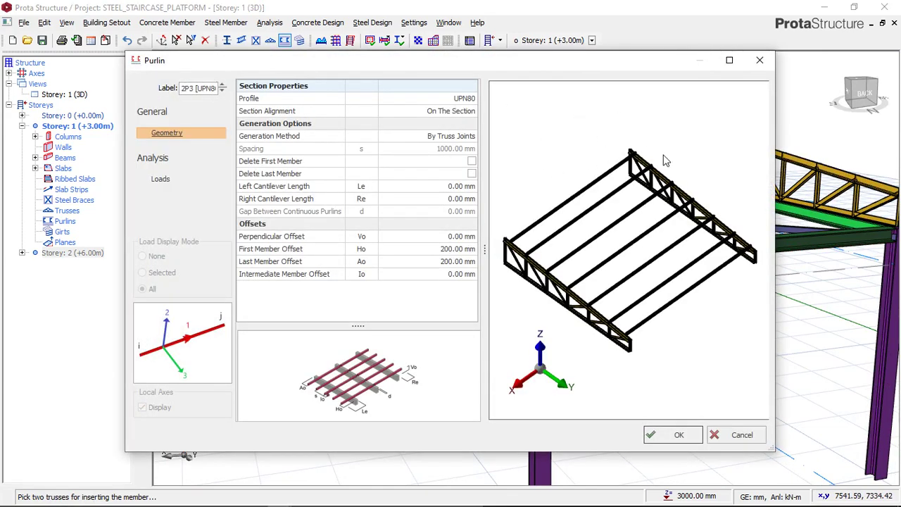
Set the purlin profile to the European UPN80 channel and insert the purlins by truss joints in the first canopy bay
double_click(466, 102)
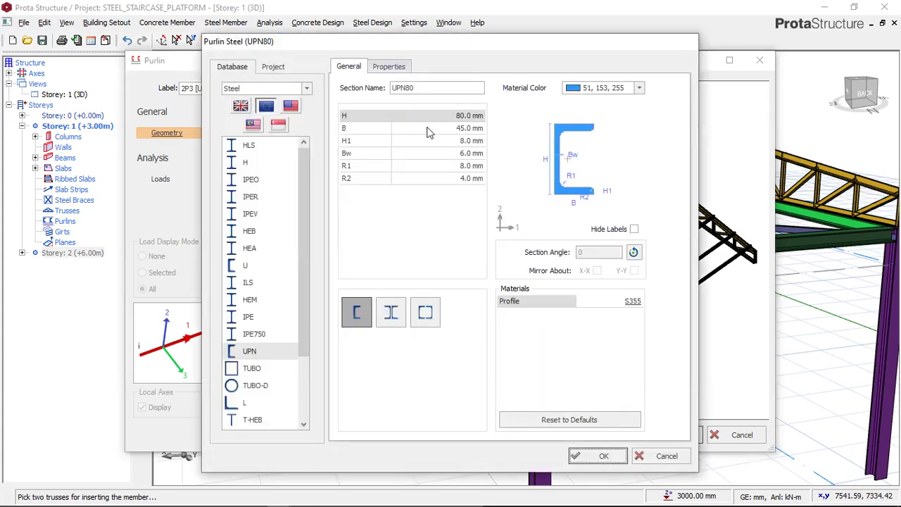
click(268, 109)
click(249, 354)
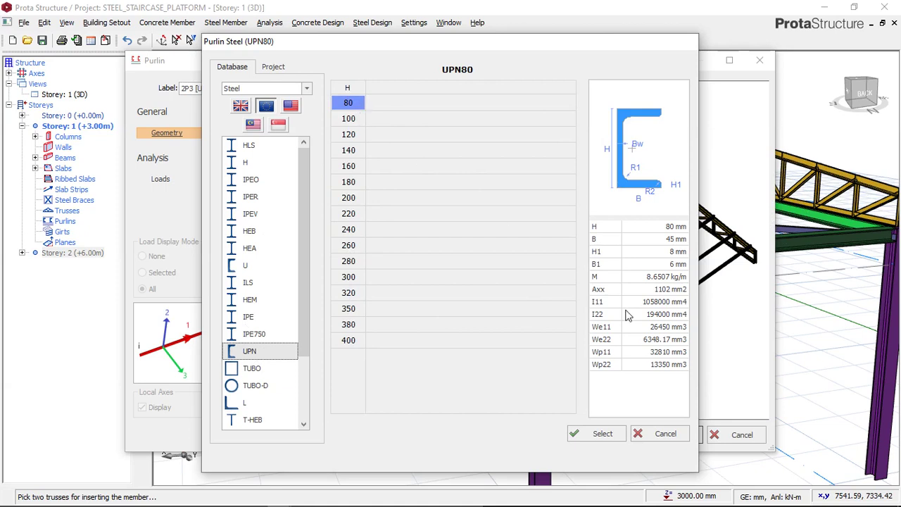
click(598, 433)
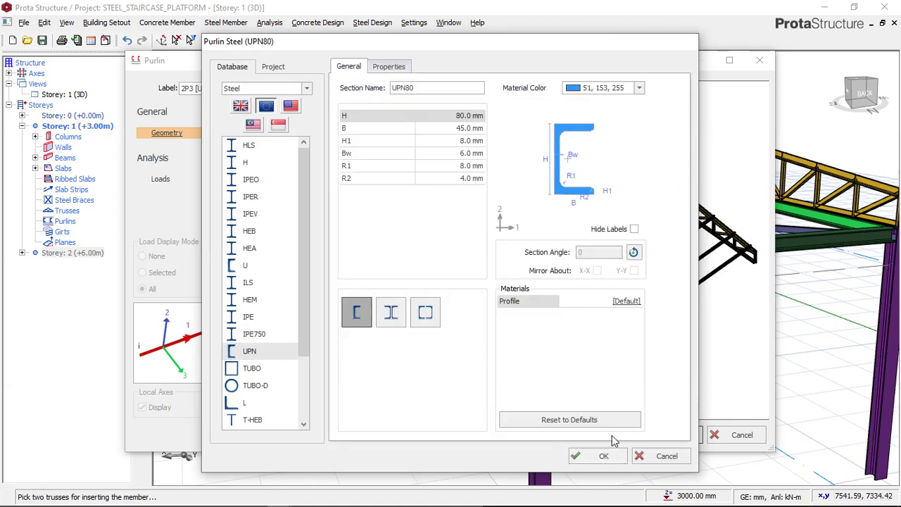
click(599, 456)
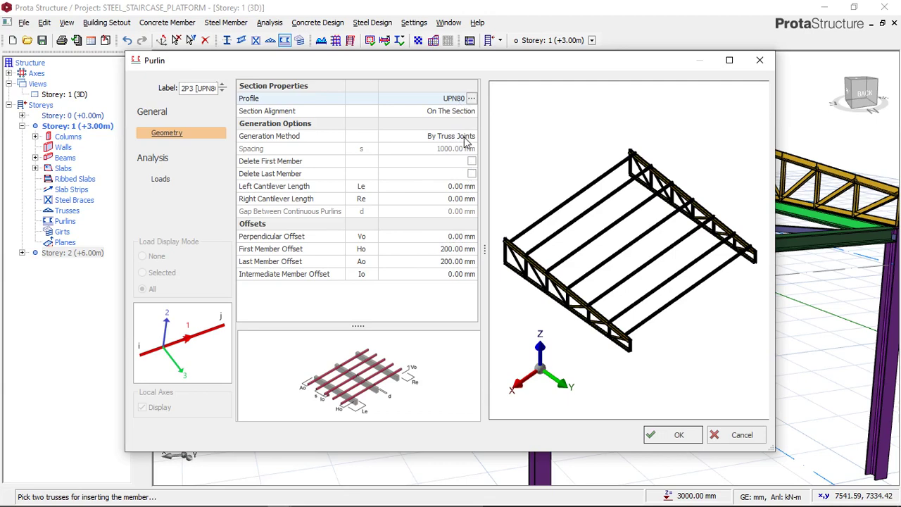
drag(522, 66, 414, 65)
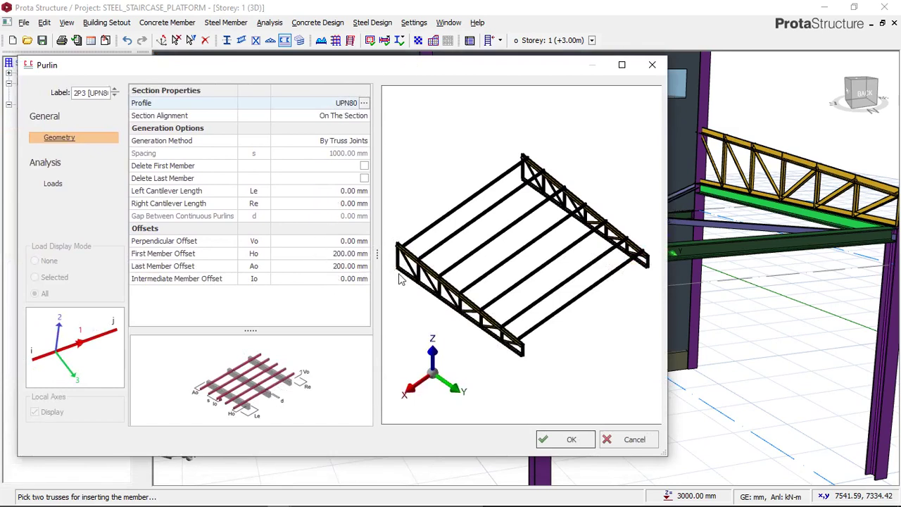
click(570, 439)
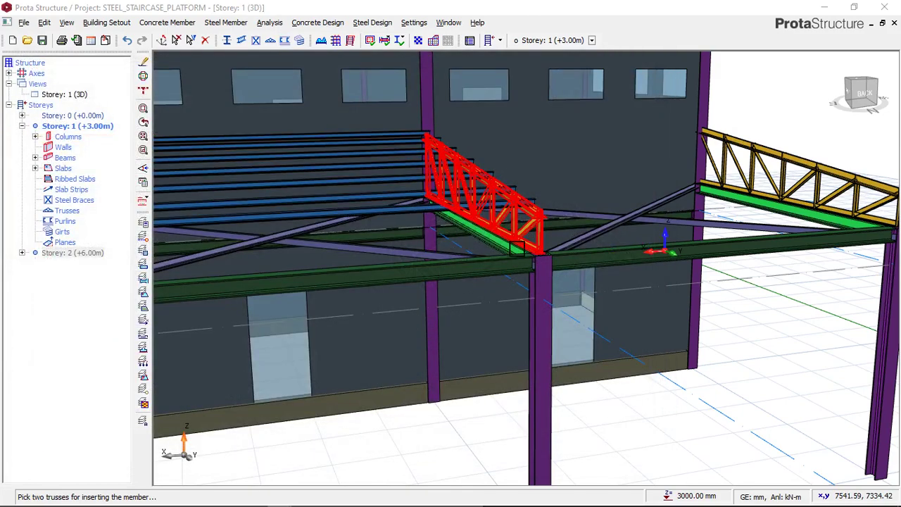
Pick the middle truss and the opposite end truss as supports for purlins in the second canopy bay
key(Escape)
scroll(539, 274, down, 1)
middle_drag(468, 236, 634, 142)
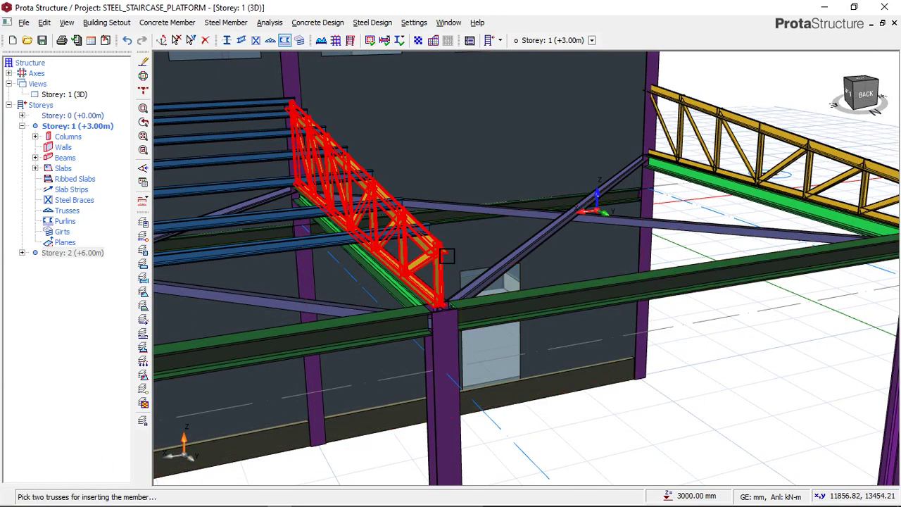
scroll(294, 315, down, 2)
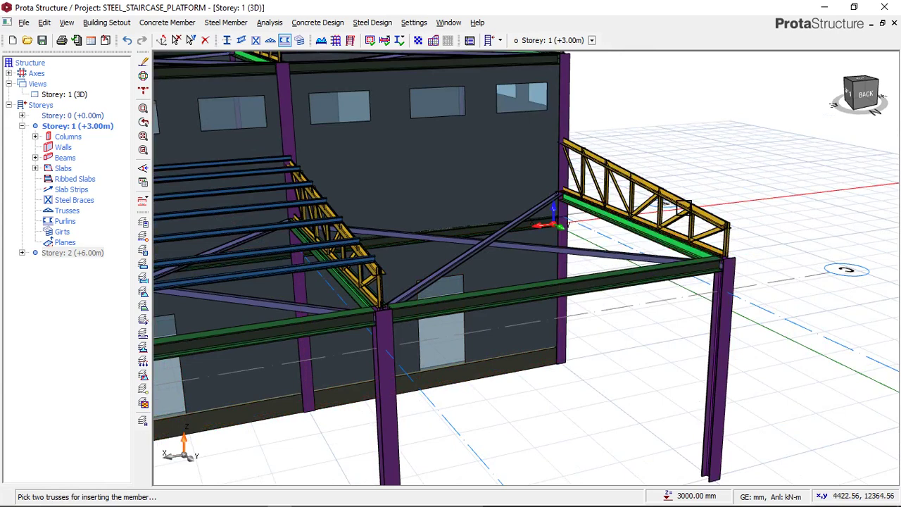
click(683, 207)
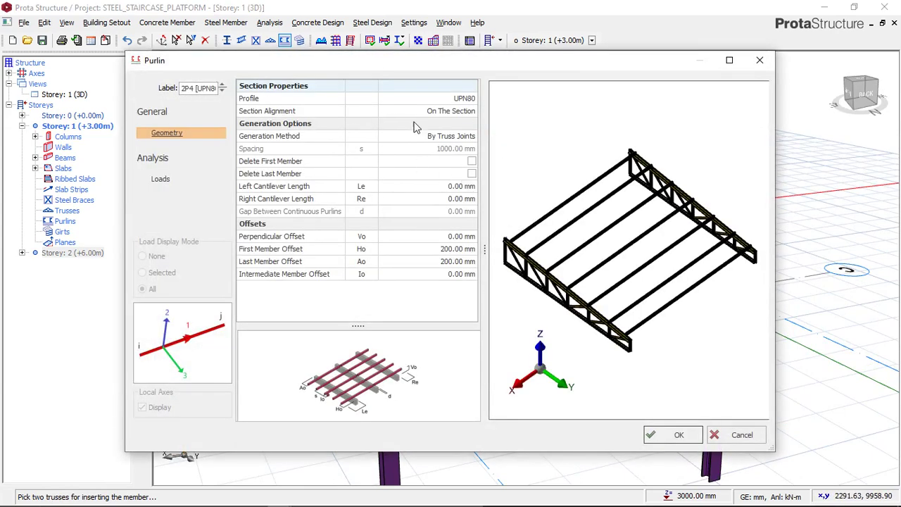
Check the purlin loads for load case G and insert the UPN80 purlins by truss joints in the second canopy bay
click(162, 179)
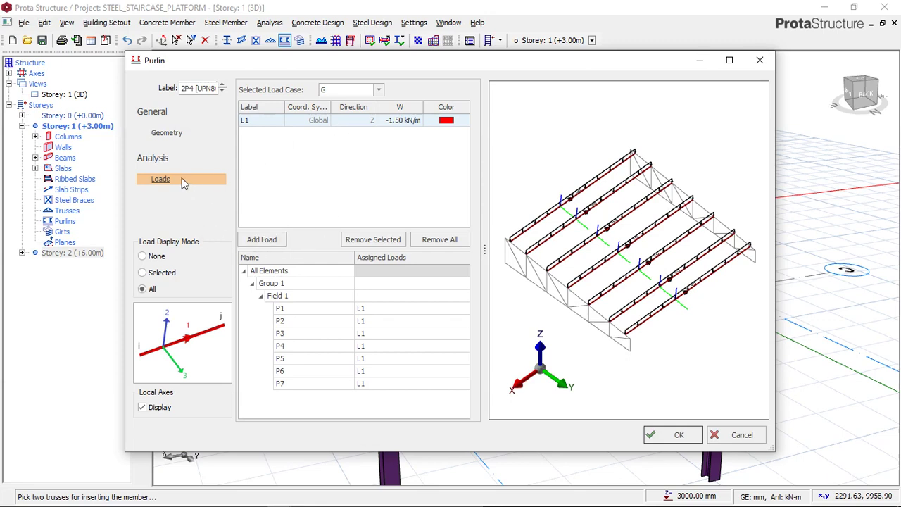
click(178, 136)
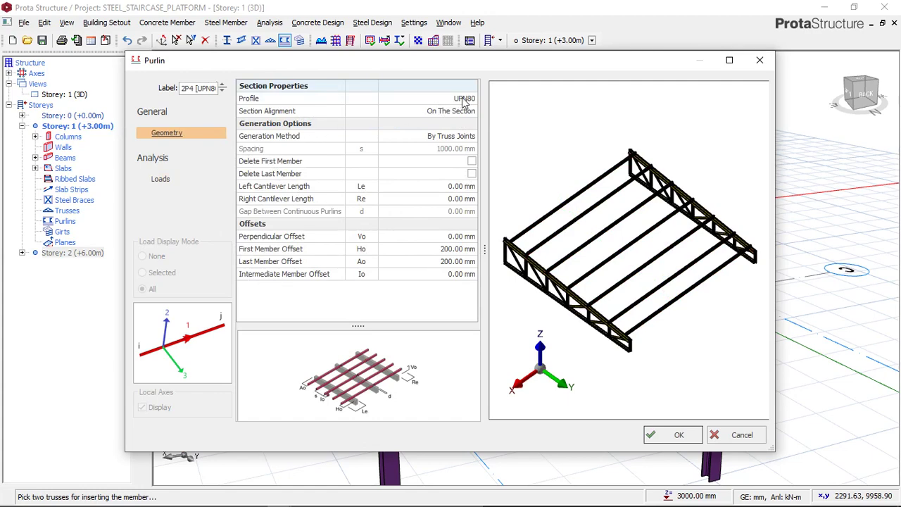
click(674, 436)
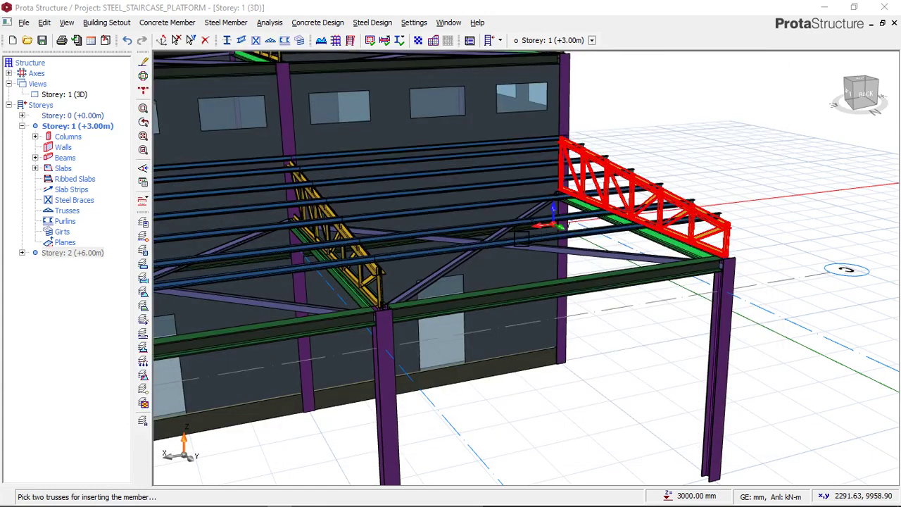
Inspect the finished canopy framing, checking the purlin seats on the trusses and the brace ends at the beam corners
mouse_move(563, 232)
middle_down()
mouse_move(577, 249)
mouse_move(465, 223)
middle_up()
scroll(465, 224, up, 4)
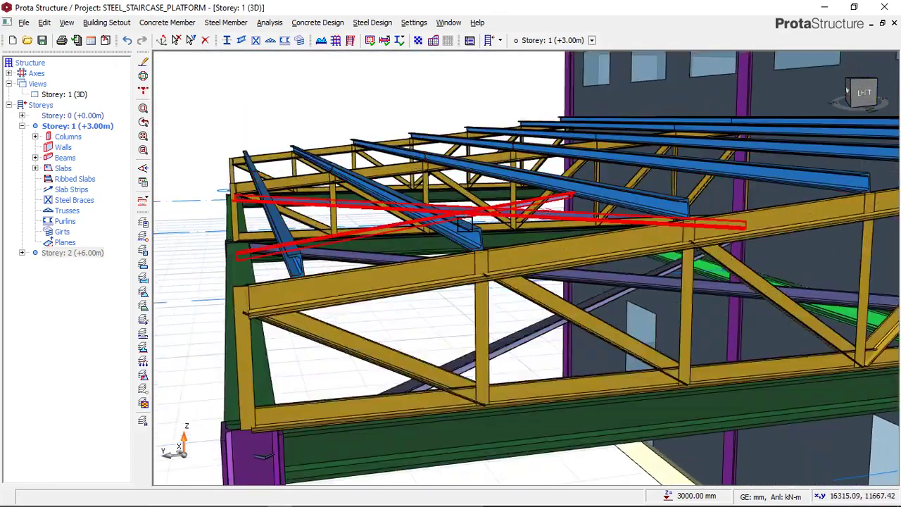
middle_drag(469, 251, 619, 288)
scroll(637, 281, down, 1)
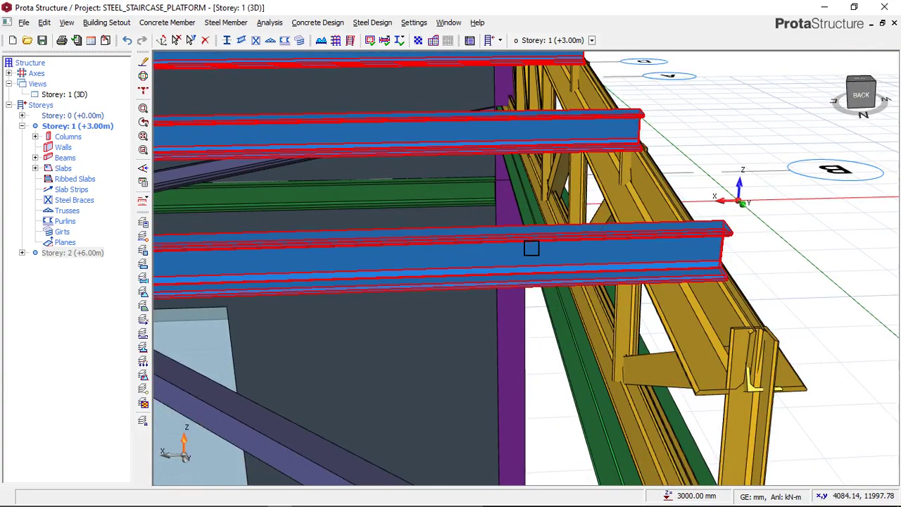
scroll(598, 274, down, 1)
middle_drag(710, 316, 733, 289)
scroll(762, 264, up, 3)
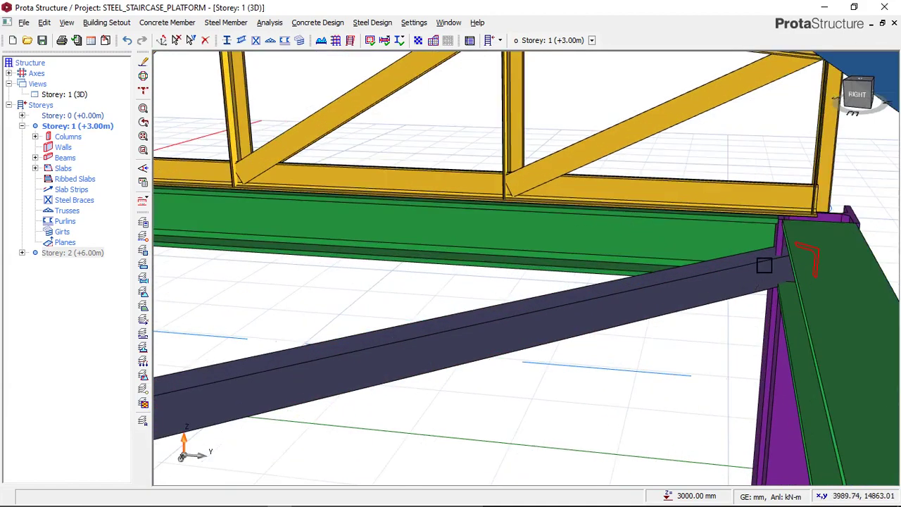
scroll(613, 266, up, 3)
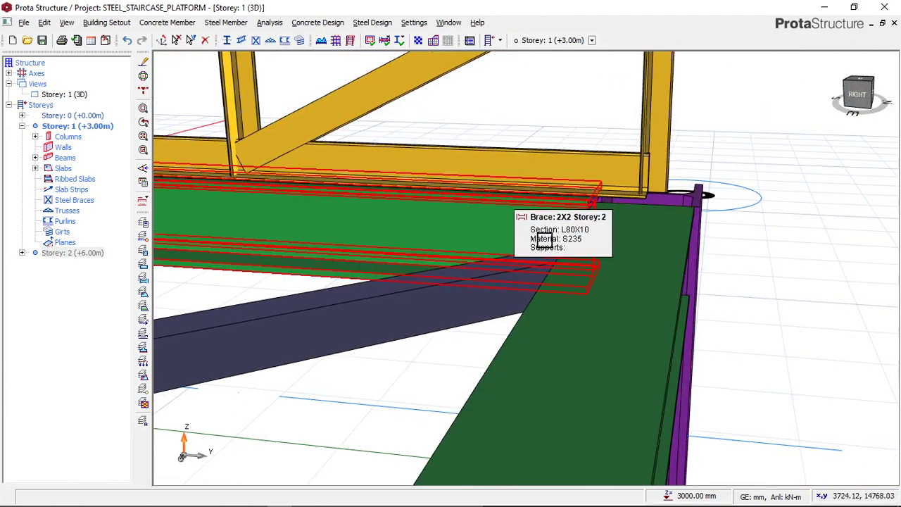
scroll(611, 264, down, 2)
middle_drag(644, 263, 624, 259)
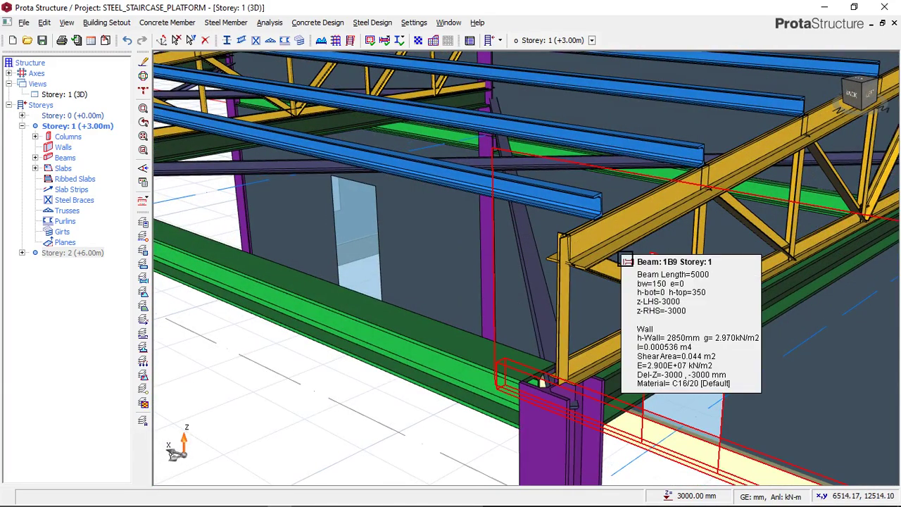
scroll(578, 266, down, 5)
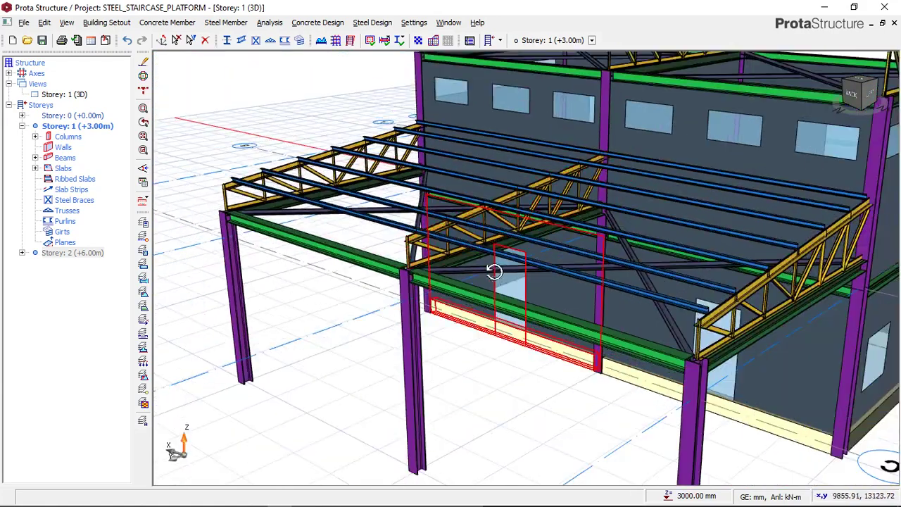
middle_drag(494, 271, 459, 271)
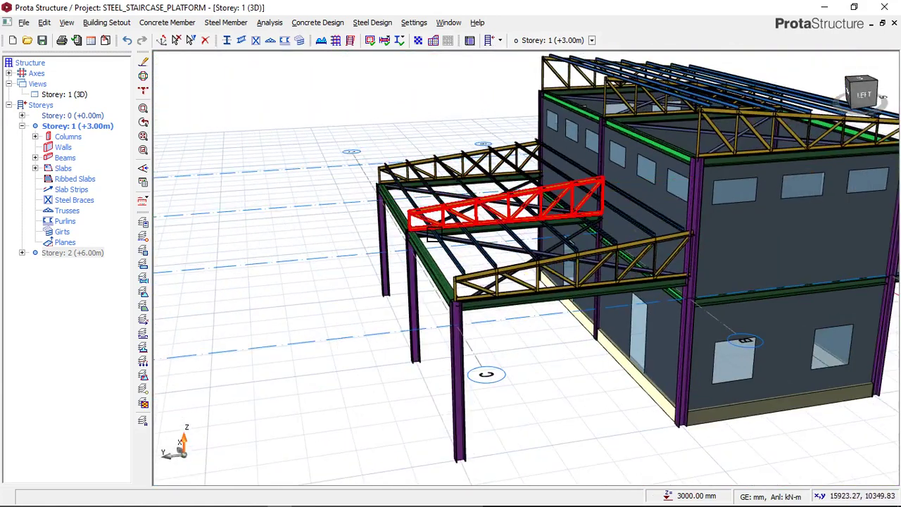
Examine where the middle canopy truss meets its column and edge beams, and how the purlins cross the canopy trusses
scroll(413, 205, up, 6)
scroll(396, 201, up, 1)
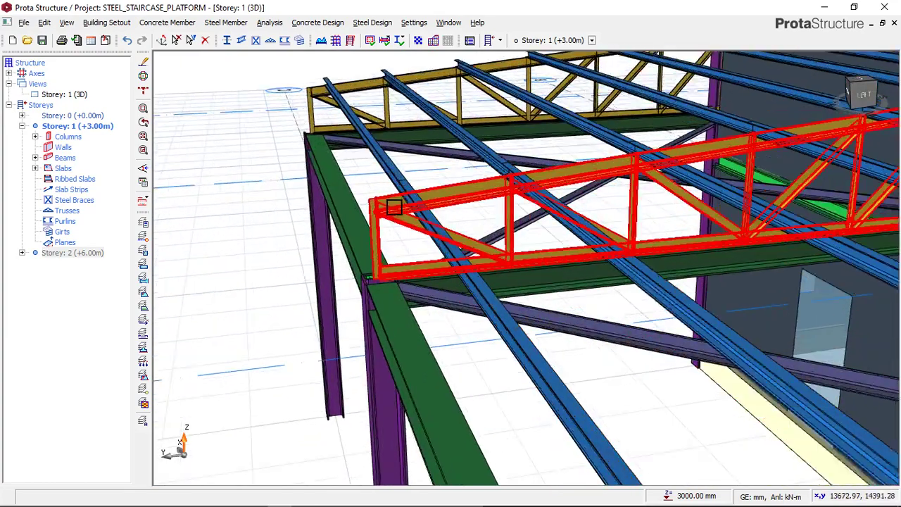
mouse_move(396, 200)
middle_down()
mouse_move(446, 197)
mouse_move(368, 217)
mouse_move(483, 204)
mouse_move(567, 207)
mouse_move(566, 192)
mouse_move(542, 213)
mouse_move(418, 226)
mouse_move(360, 216)
mouse_move(332, 311)
mouse_move(333, 296)
mouse_move(352, 288)
mouse_move(342, 261)
mouse_move(408, 243)
middle_up()
scroll(567, 192, up, 2)
scroll(576, 207, down, 2)
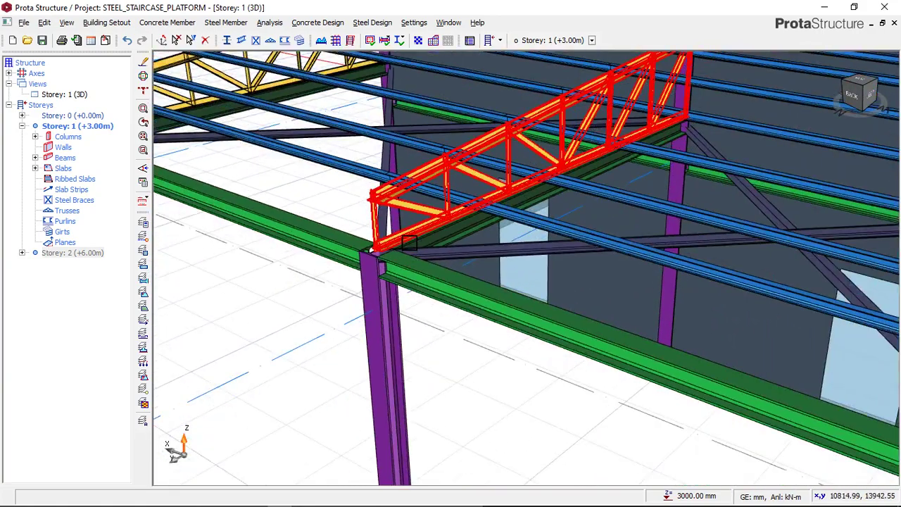
scroll(417, 248, down, 3)
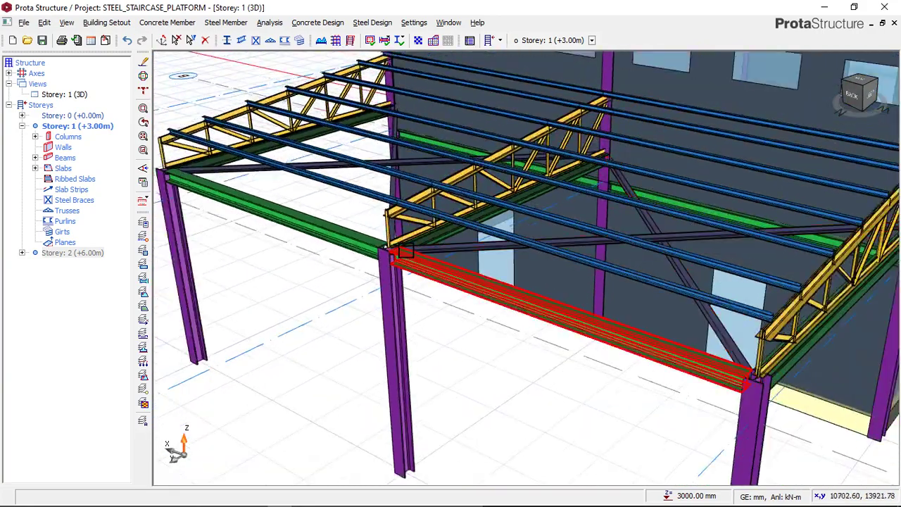
middle_drag(484, 261, 442, 258)
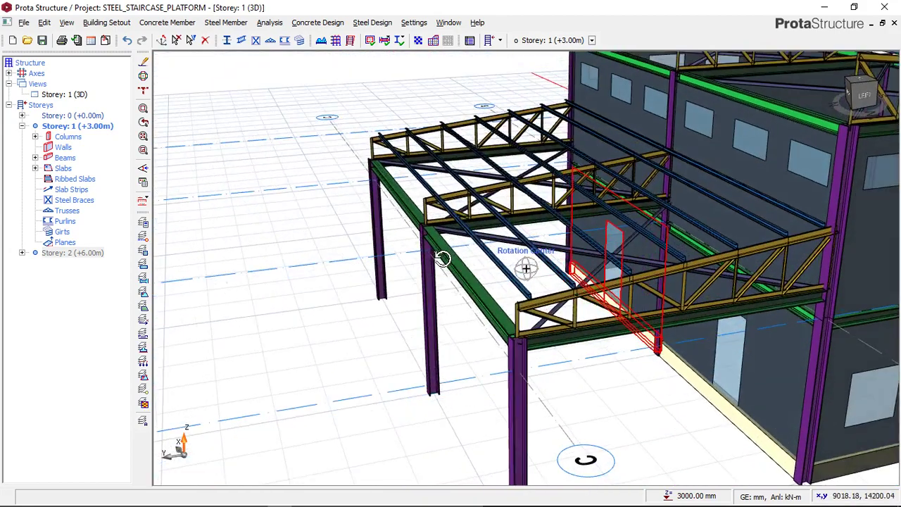
middle_drag(373, 174, 355, 188)
shift+middle_drag(440, 220, 427, 203)
scroll(490, 243, up, 5)
scroll(478, 239, down, 3)
Examine the bases of the outer canopy columns at ground level
mouse_move(478, 261)
shift+middle_down()
mouse_move(536, 271)
mouse_move(522, 282)
mouse_move(577, 280)
mouse_move(576, 231)
shift+middle_up()
scroll(575, 232, down, 3)
middle_drag(515, 301, 617, 206)
scroll(256, 352, up, 3)
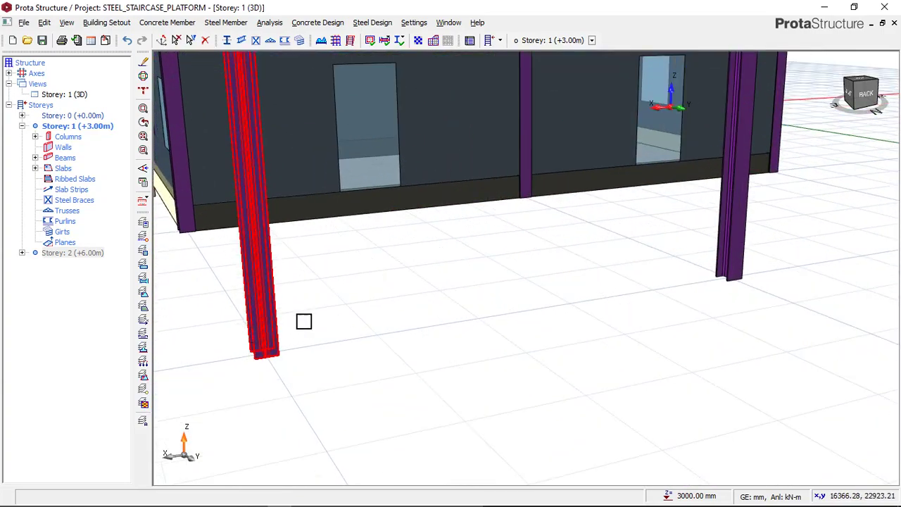
scroll(259, 223, down, 3)
middle_drag(311, 233, 319, 236)
scroll(320, 237, down, 1)
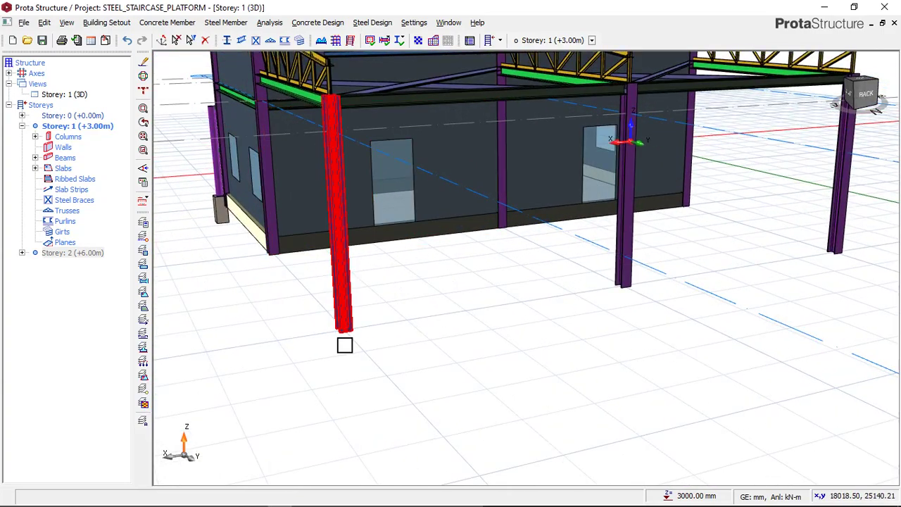
scroll(344, 345, up, 2)
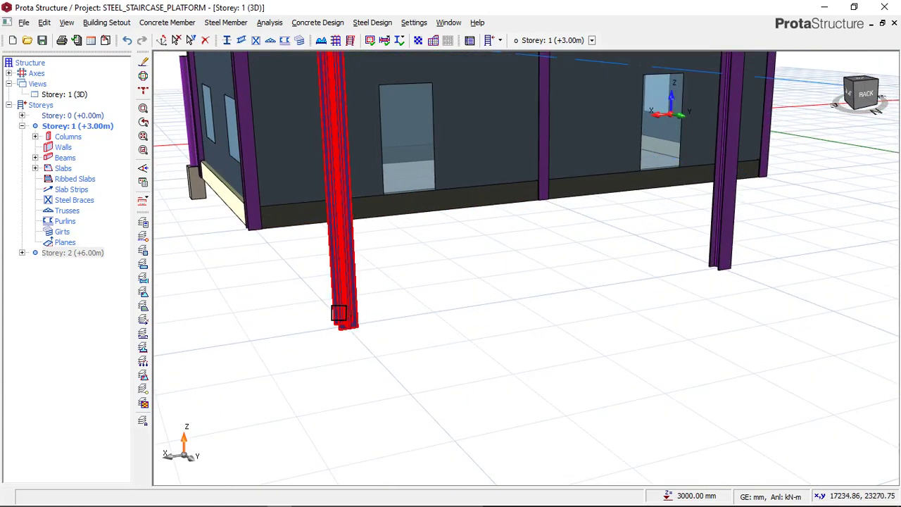
scroll(357, 355, up, 1)
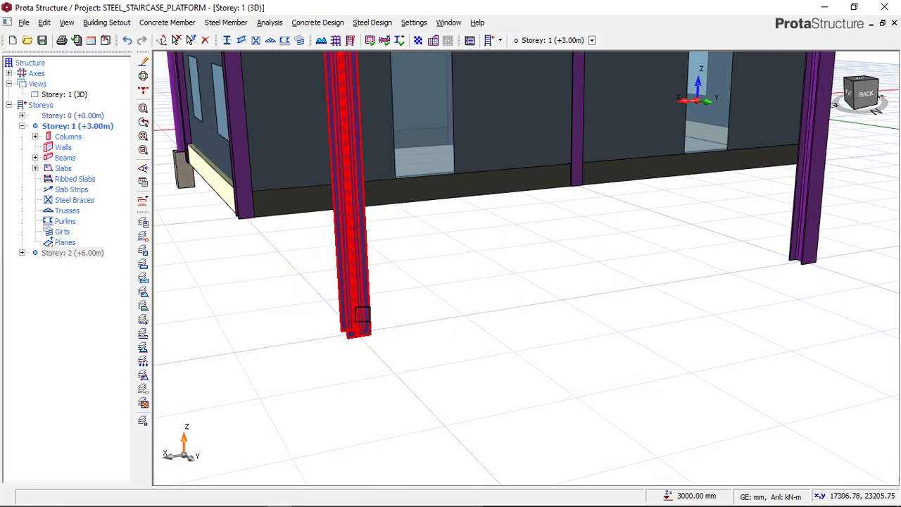
mouse_move(375, 315)
middle_down()
mouse_move(463, 293)
mouse_move(497, 298)
mouse_move(451, 310)
mouse_move(579, 280)
mouse_move(272, 338)
middle_up()
Review the whole building model, comparing the canopy framing with the main roof trusses, walls and side platform
scroll(383, 281, down, 3)
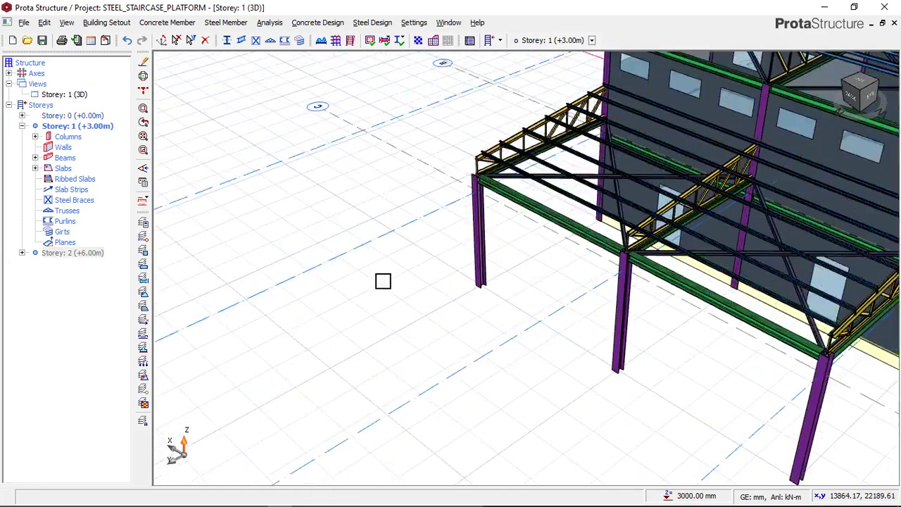
scroll(520, 219, down, 2)
middle_drag(688, 173, 720, 225)
scroll(616, 229, up, 2)
mouse_move(719, 225)
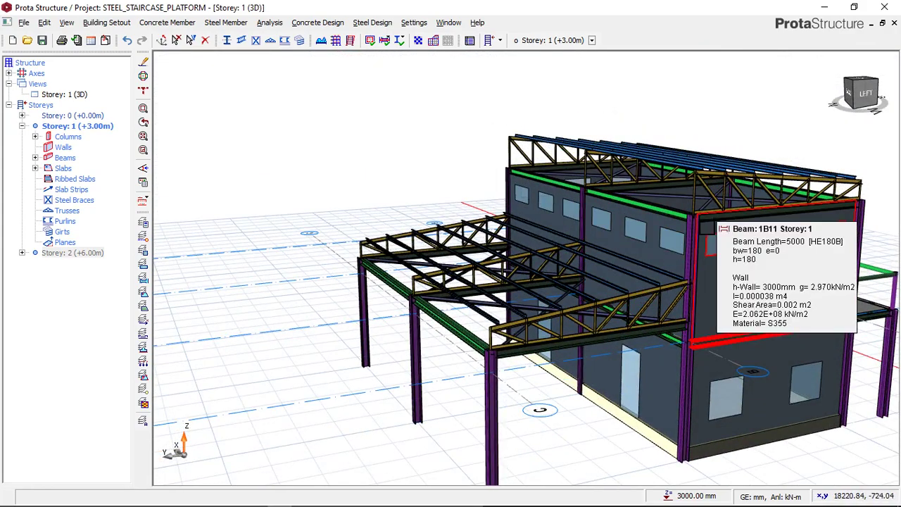
scroll(589, 260, down, 2)
scroll(649, 312, up, 3)
middle_drag(670, 301, 618, 291)
mouse_move(628, 199)
middle_down()
mouse_move(586, 233)
mouse_move(591, 225)
mouse_move(541, 241)
middle_up()
scroll(541, 242, down, 5)
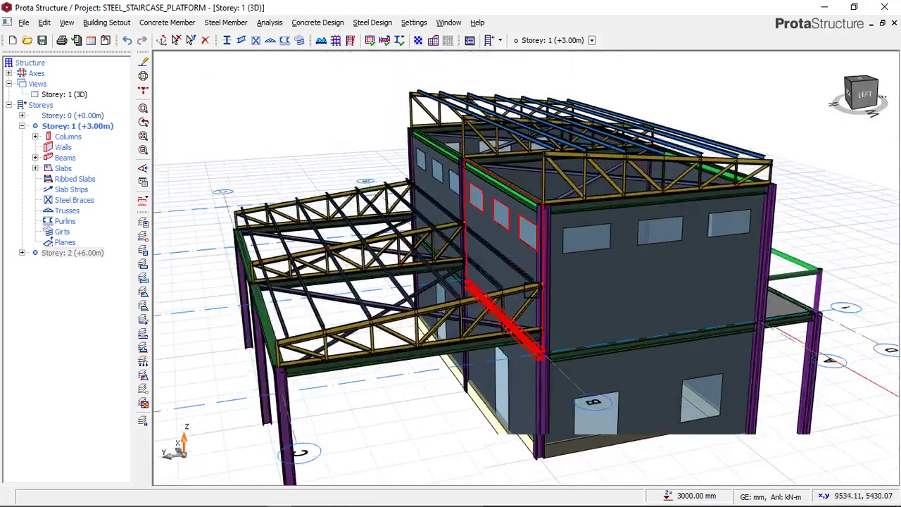